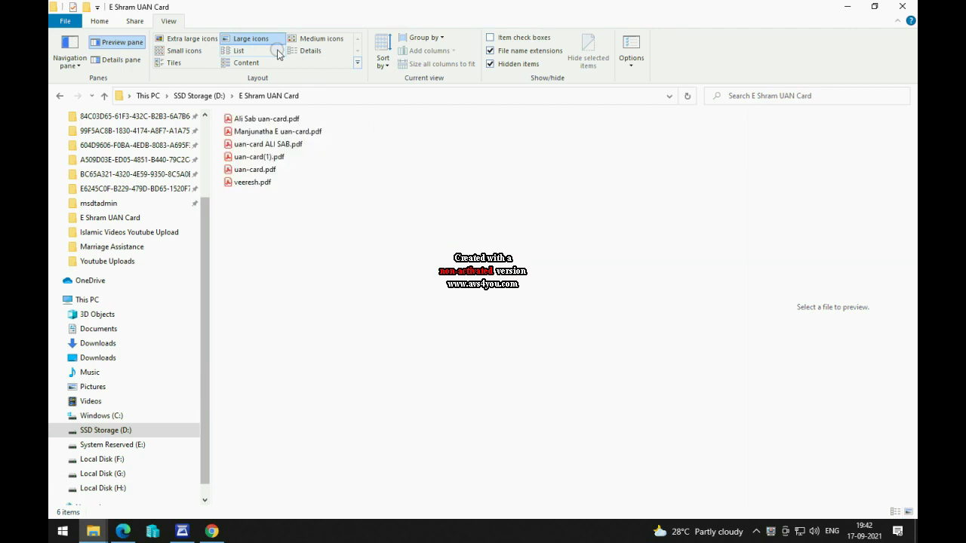
# Display the E Shram UAN Card folder's PDFs as Extra large icons, briefly trying Large icons.
pyautogui.click(190, 39)
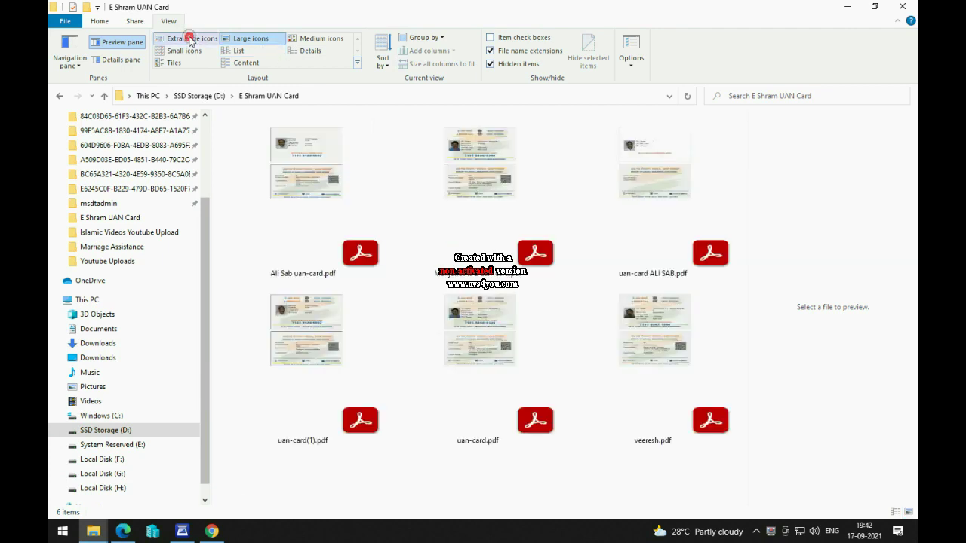
pyautogui.click(252, 40)
pyautogui.click(252, 40)
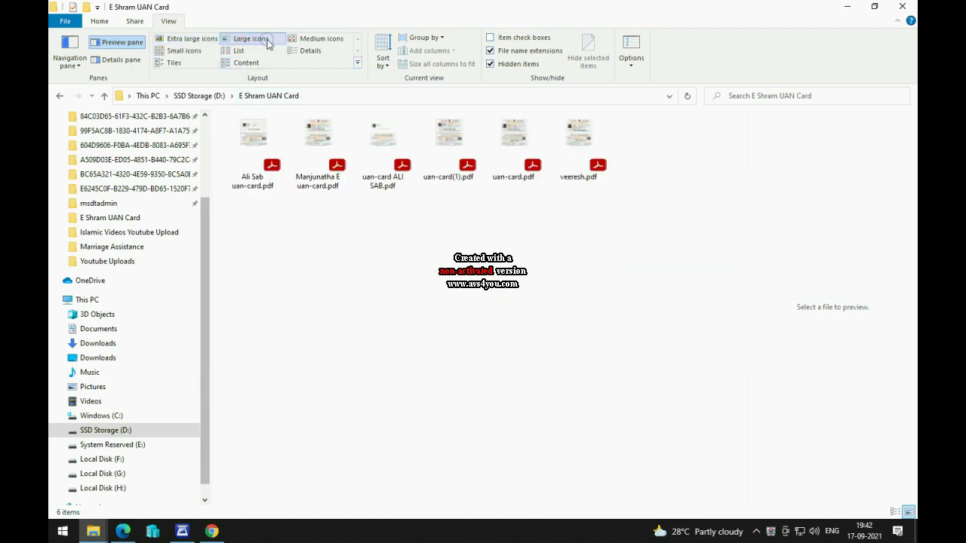
pyautogui.click(192, 38)
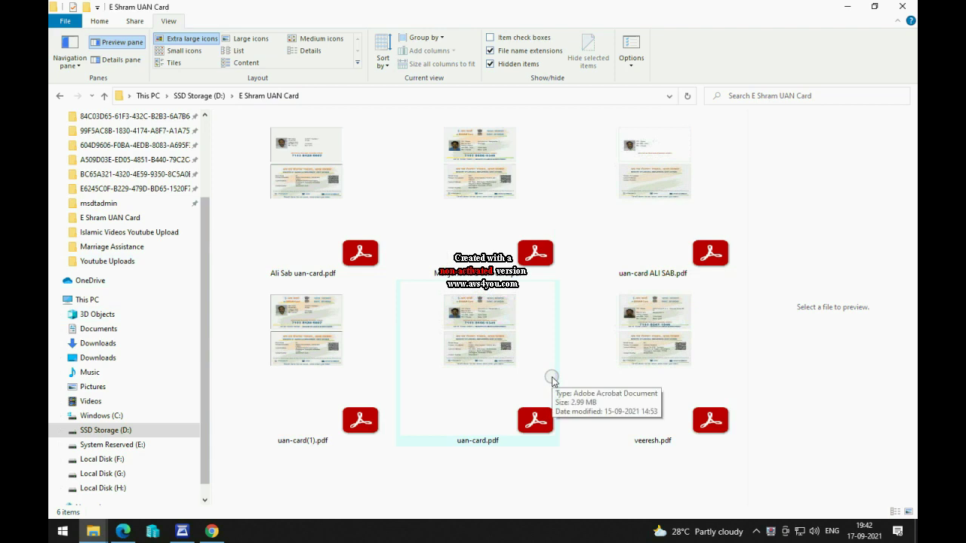
# Launch Adobe Photoshop 7.0 from the Windows Start menu app list.
pyautogui.click(63, 532)
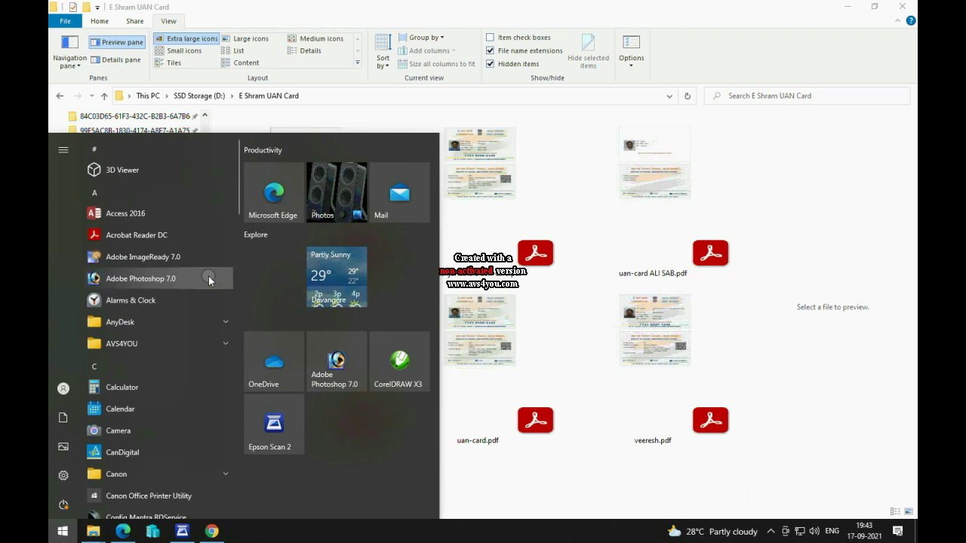
pyautogui.click(209, 281)
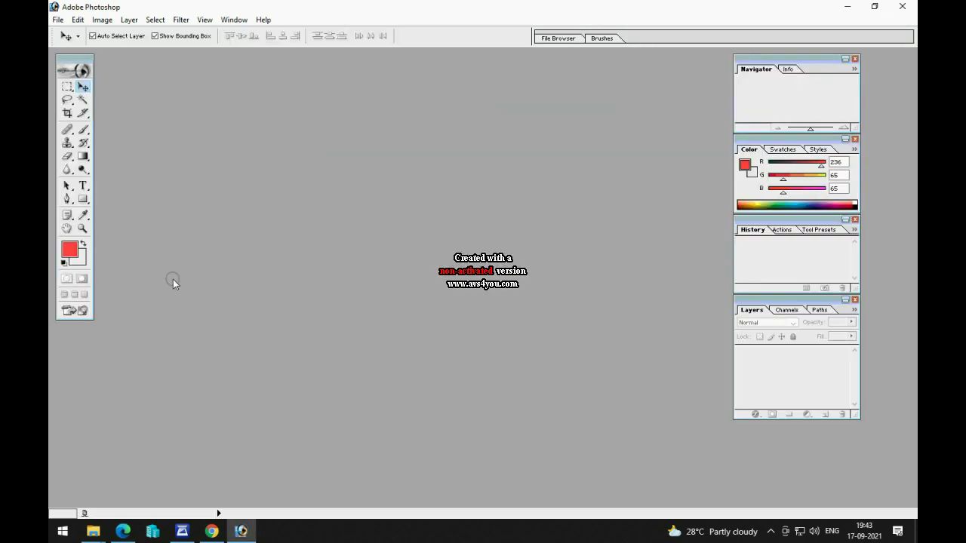
# Import veeresh.pdf as a PDF image through File > Import > PDF Image.
pyautogui.click(57, 20)
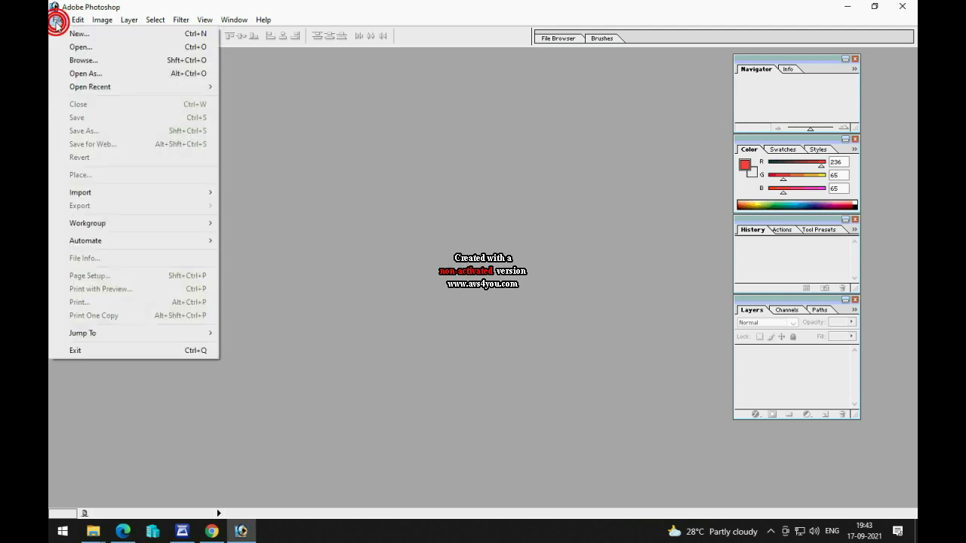
pyautogui.moveTo(98, 196)
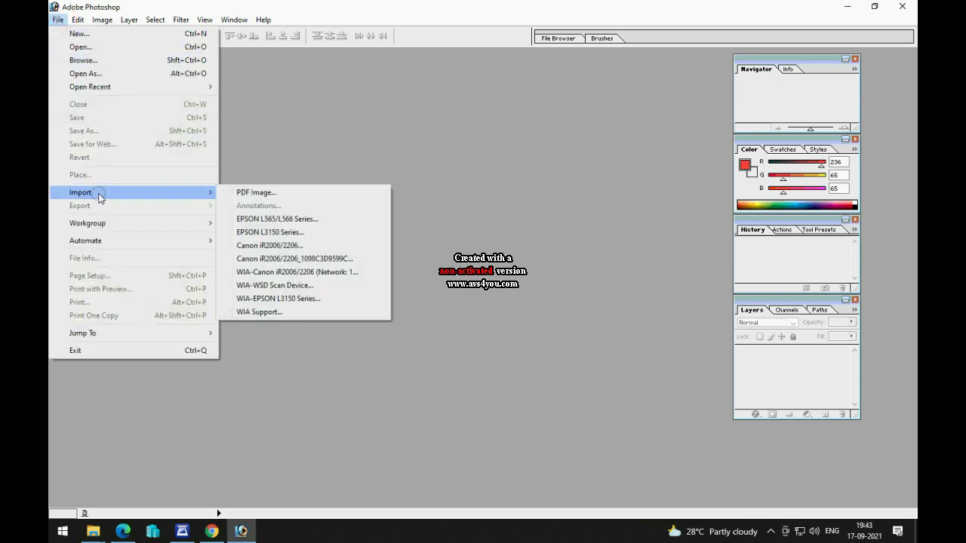
pyautogui.click(311, 194)
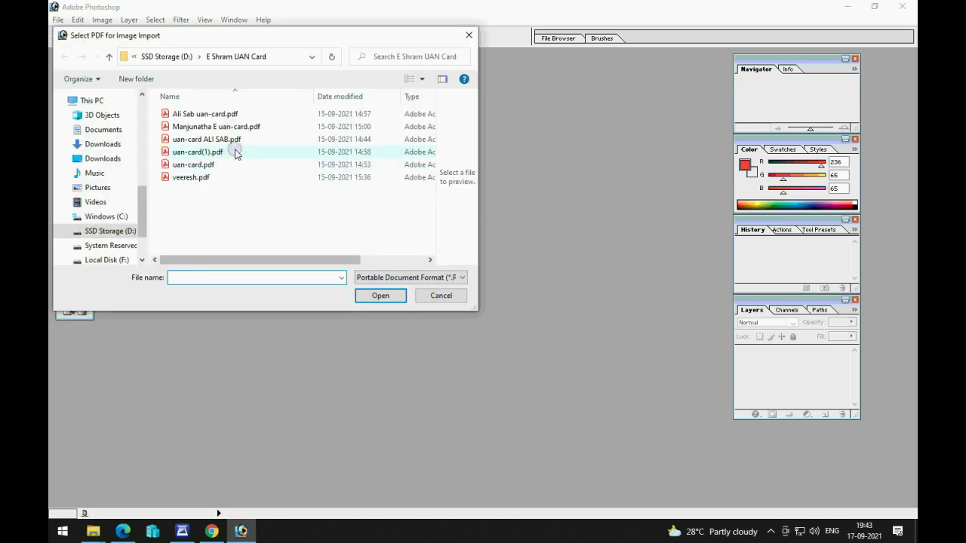
pyautogui.click(190, 178)
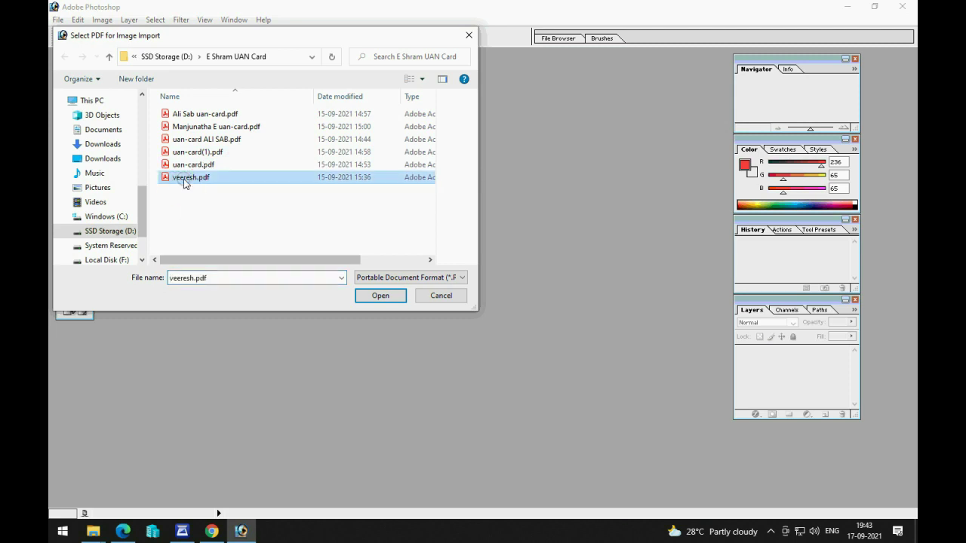
pyautogui.click(372, 296)
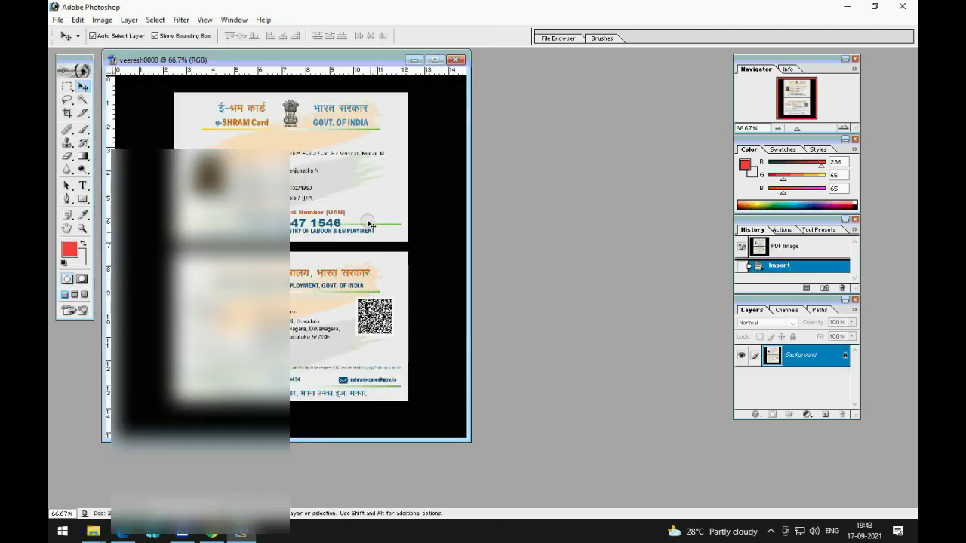
# Close veeresh, then marquee the top card front at a Fixed Aspect Ratio of 3.3 by 2.1.
pyautogui.click(455, 60)
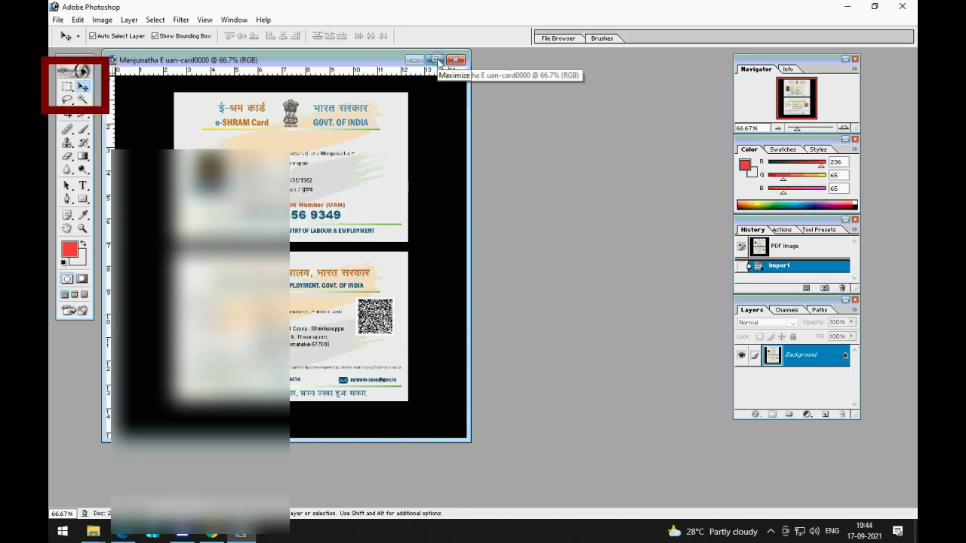
pyautogui.click(66, 88)
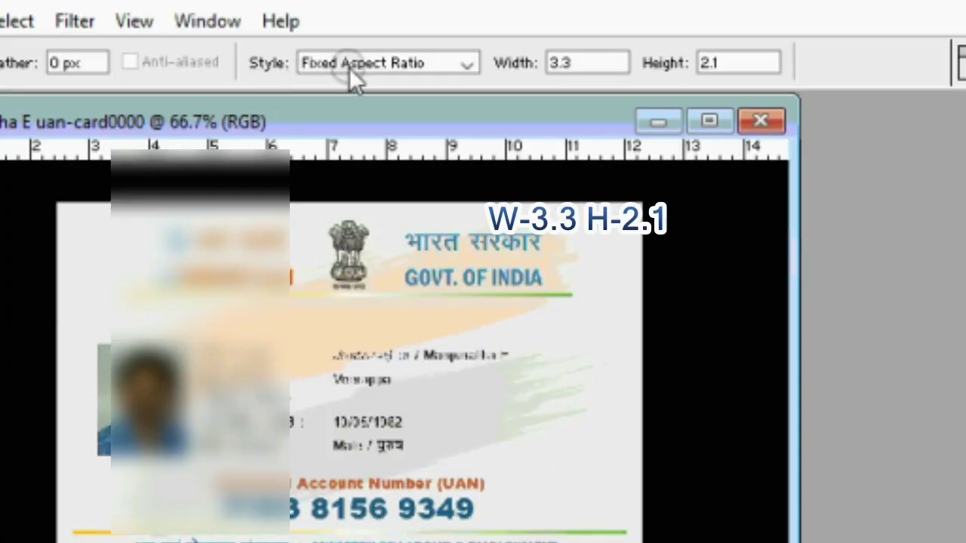
pyautogui.click(286, 36)
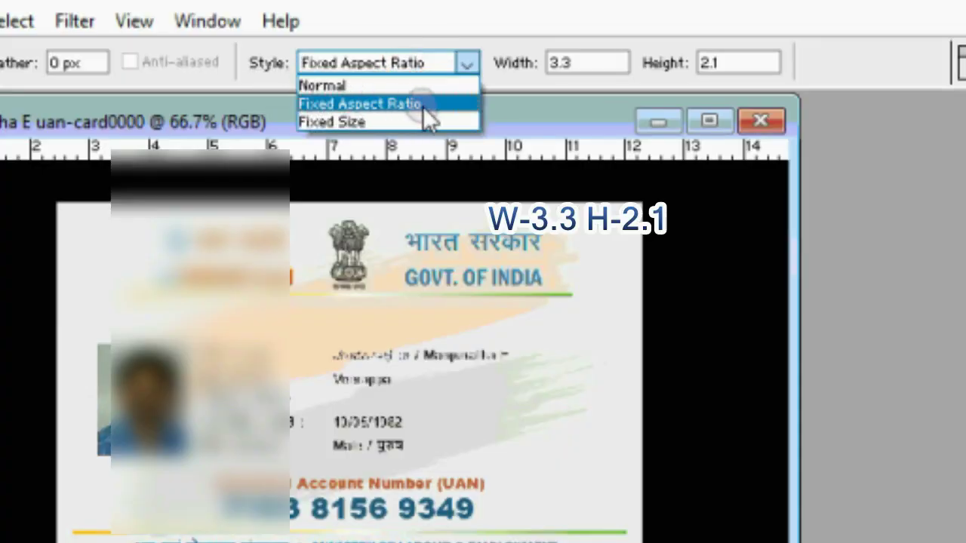
pyautogui.click(443, 106)
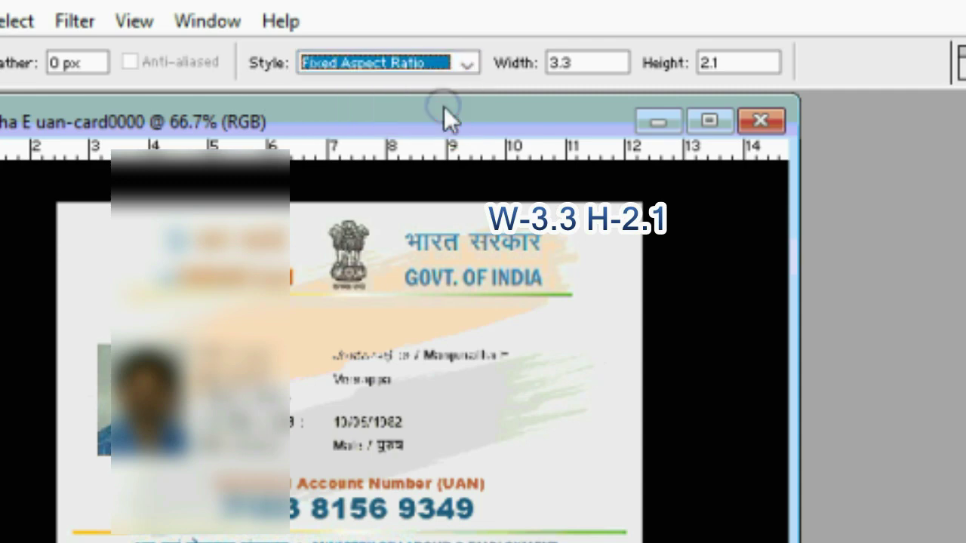
pyautogui.moveTo(582, 65); pyautogui.dragTo(545, 62)
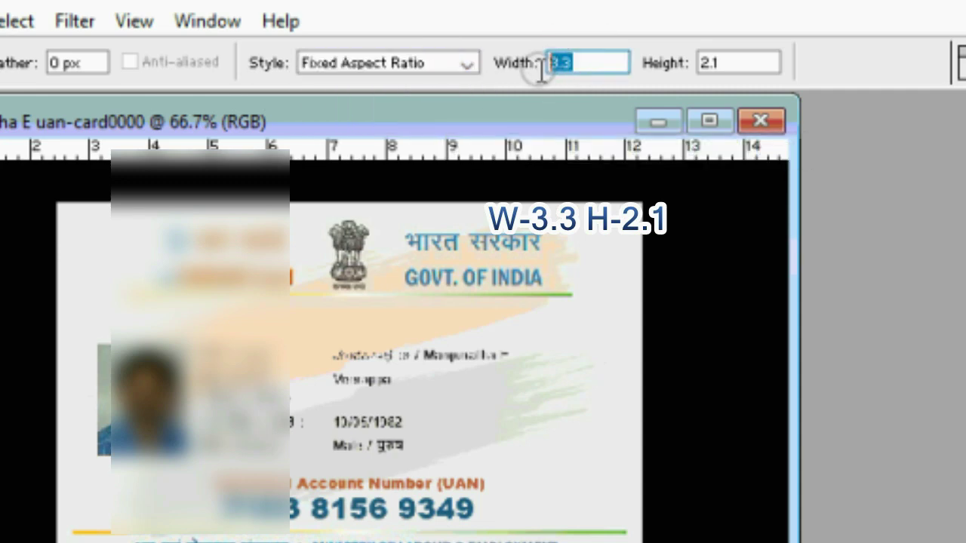
pyautogui.write('3.3')
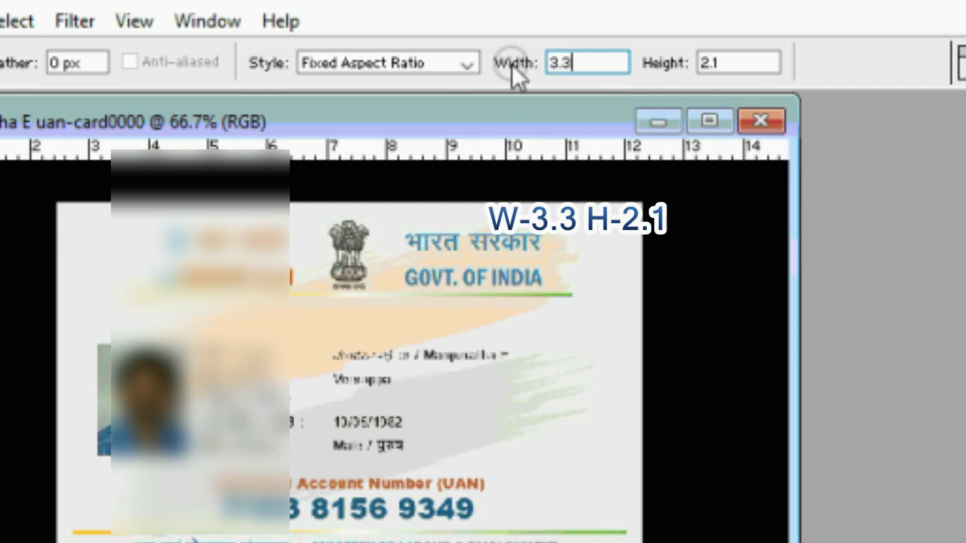
pyautogui.moveTo(744, 63); pyautogui.dragTo(586, 64)
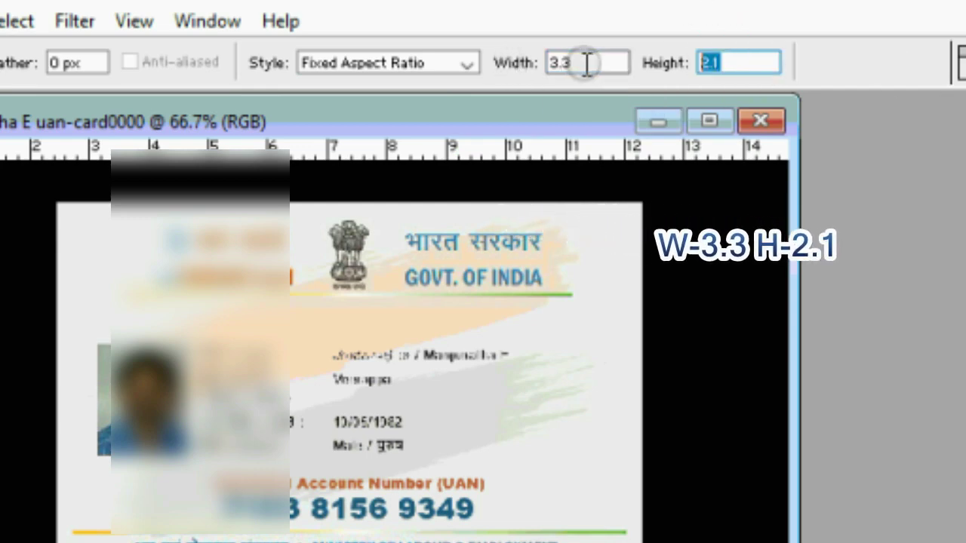
pyautogui.write('2.1')
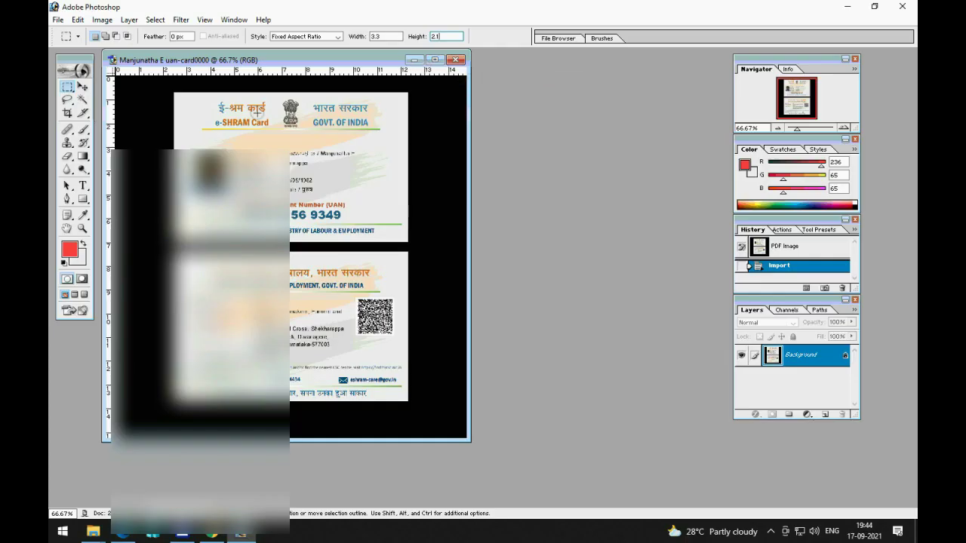
pyautogui.moveTo(174, 94); pyautogui.dragTo(407, 244)
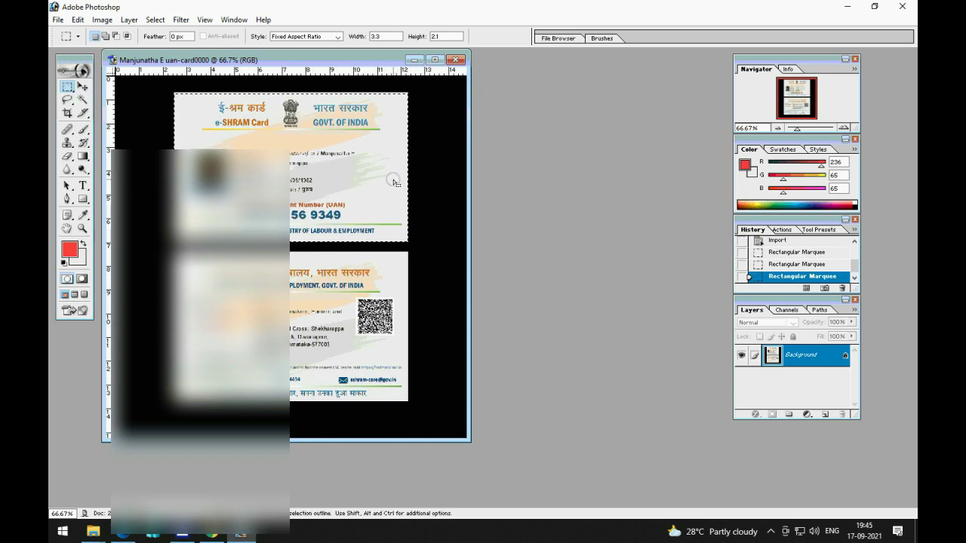
# Create a new A4 document (210 × 297 mm, 300 ppi) and move its window aside.
pyautogui.click(57, 19)
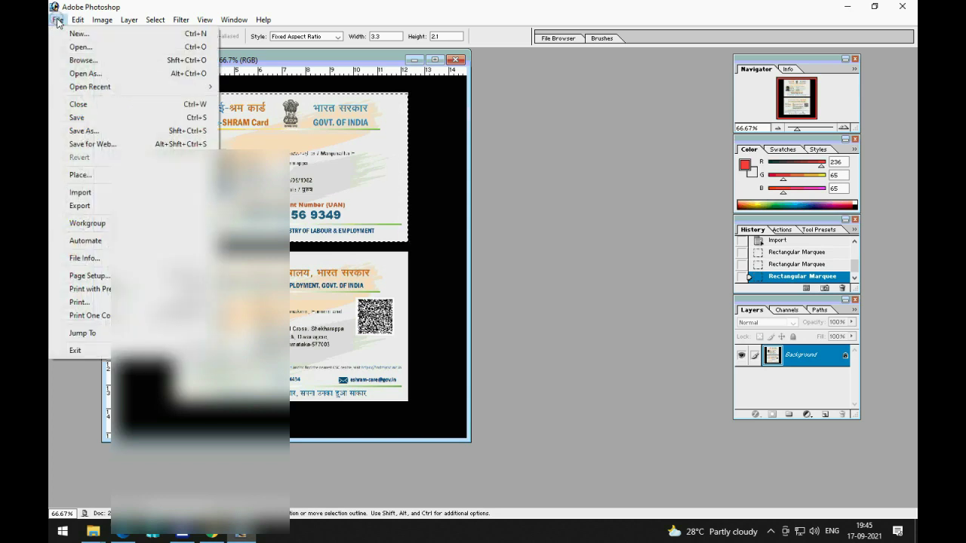
pyautogui.click(95, 34)
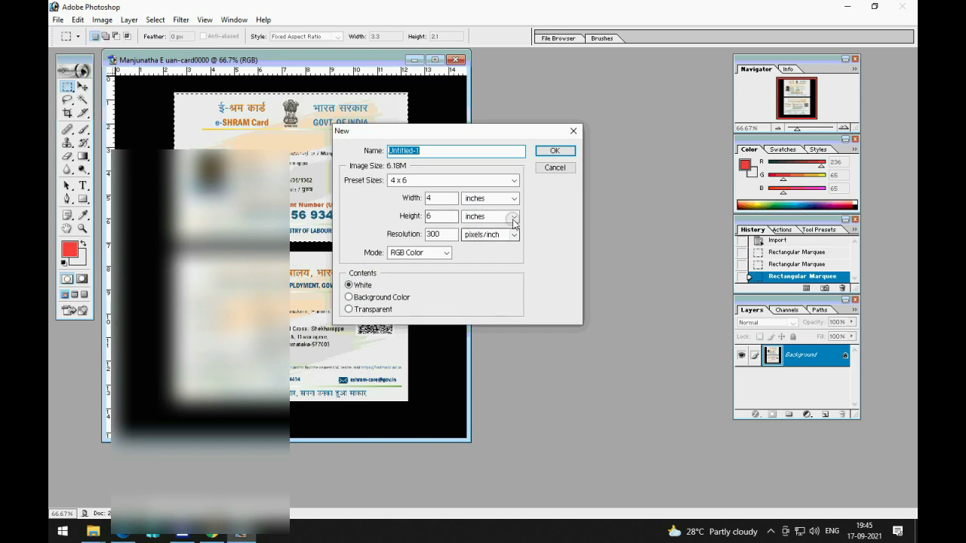
pyautogui.click(506, 181)
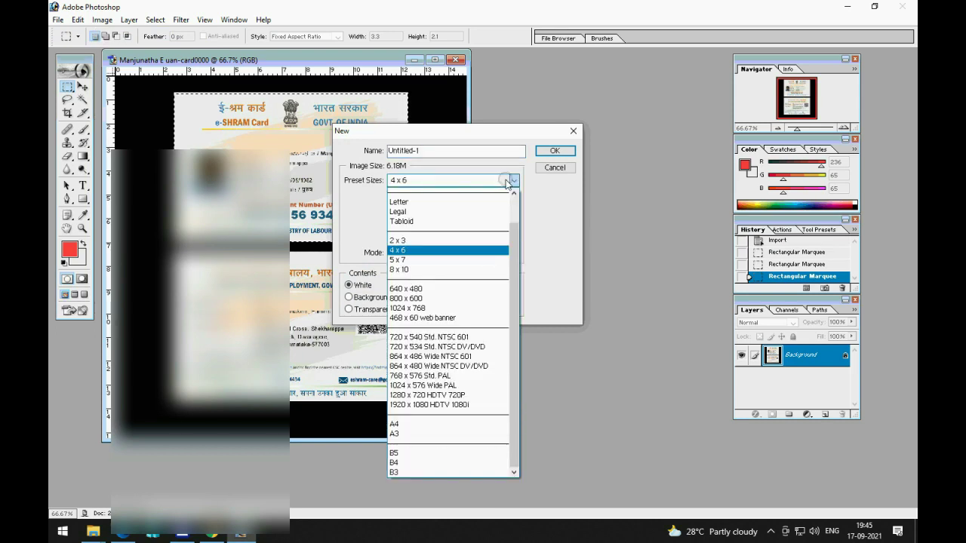
pyautogui.click(427, 424)
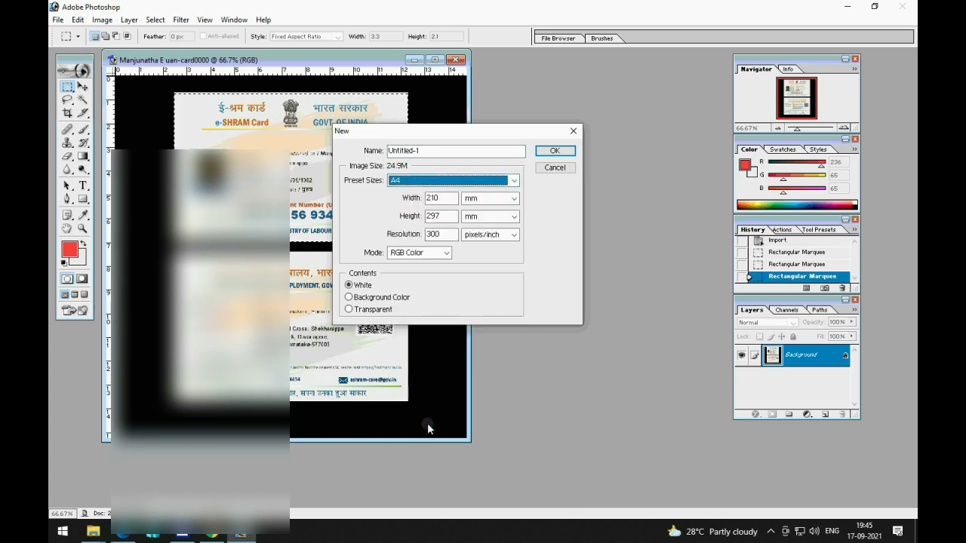
pyautogui.click(554, 150)
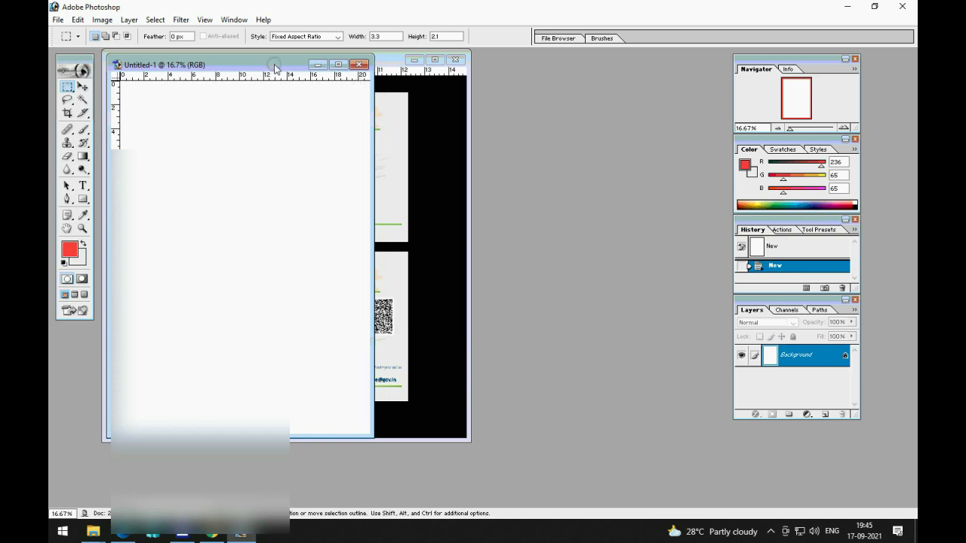
pyautogui.moveTo(263, 65); pyautogui.dragTo(628, 58)
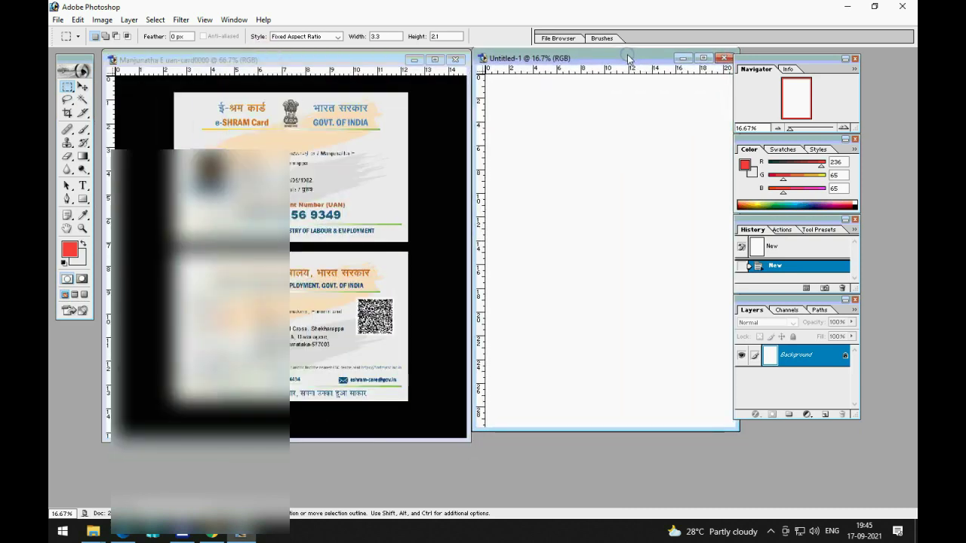
# Drag the selected card front with the Move tool onto Untitled-1 as Layer 1.
pyautogui.click(330, 154)
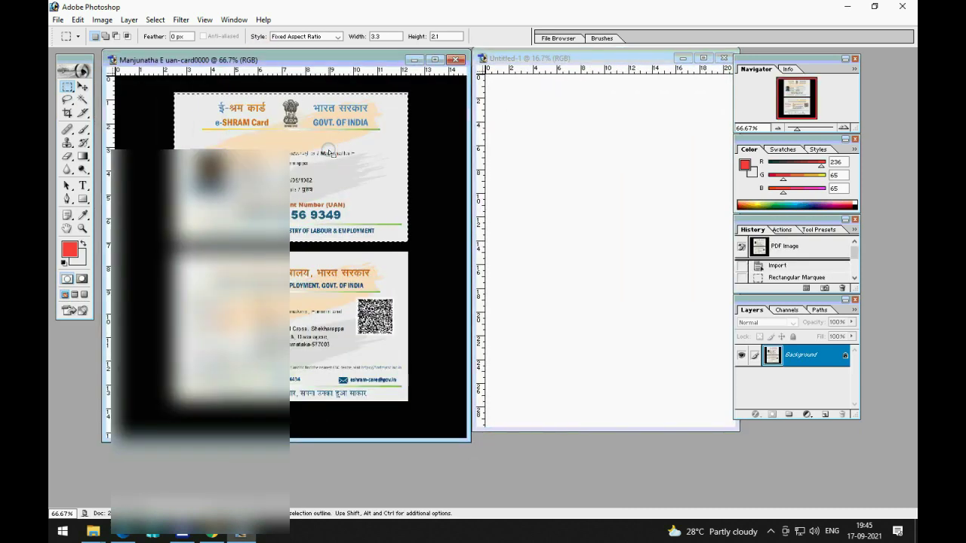
pyautogui.click(83, 87)
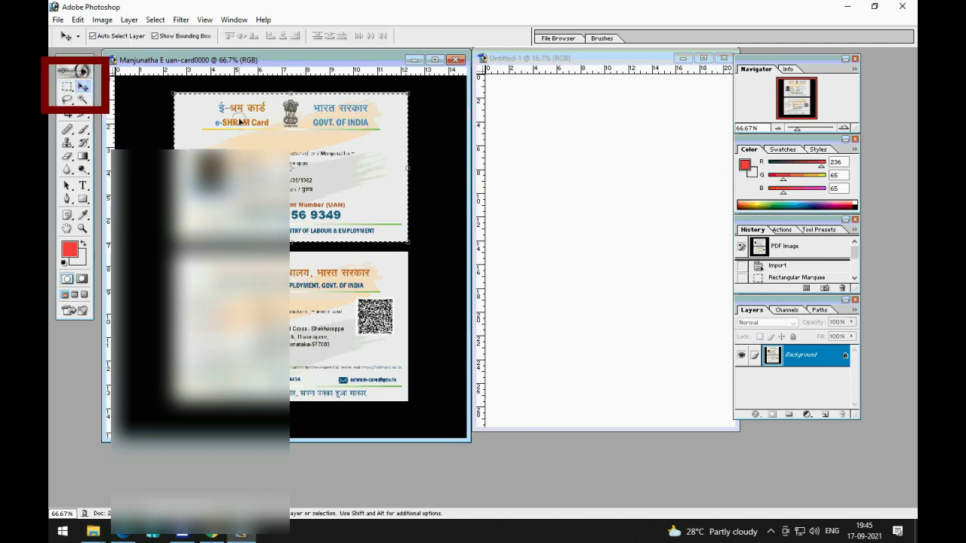
pyautogui.moveTo(222, 115); pyautogui.dragTo(562, 135)
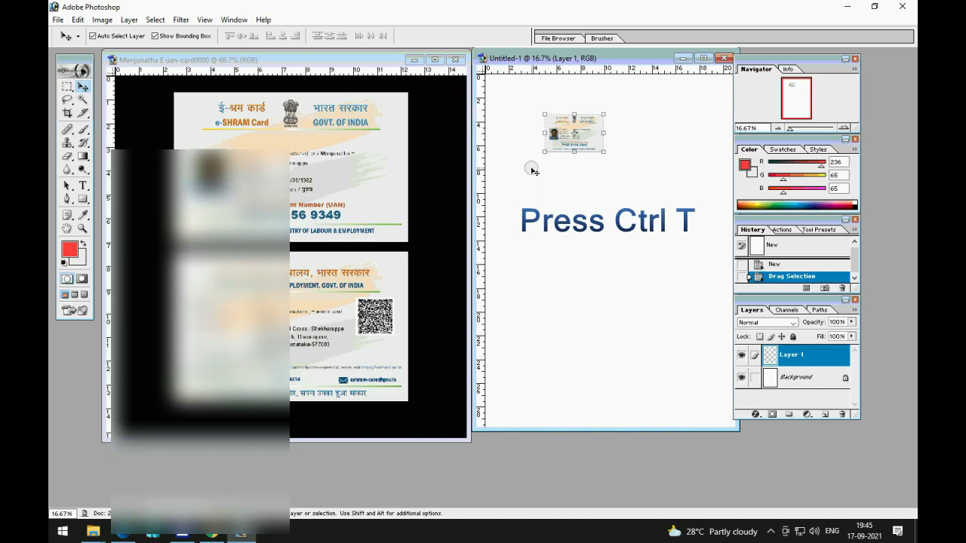
# Free-transform Layer 1 to 85 mm × 55 mm and place it at the page's top-left corner.
pyautogui.hotkey('ctrl', 't')
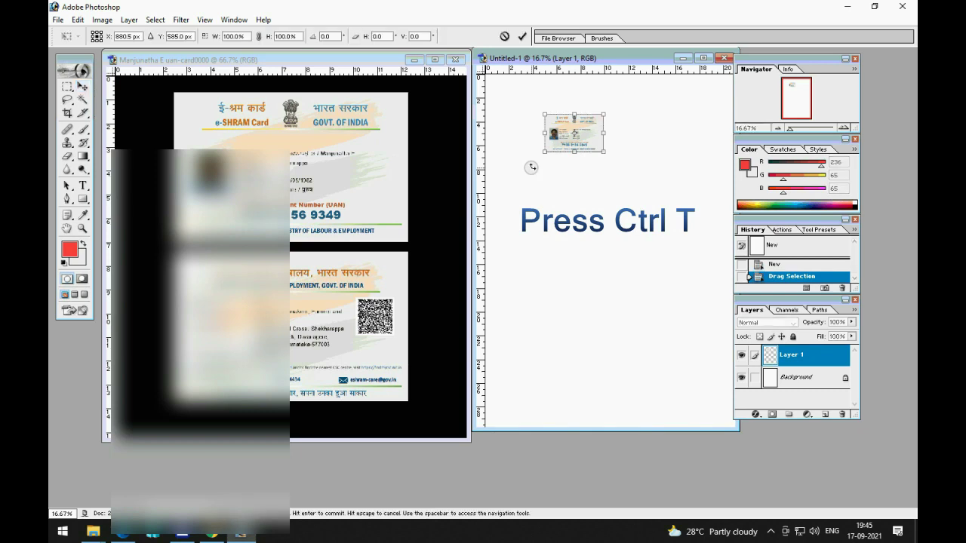
pyautogui.click(216, 39)
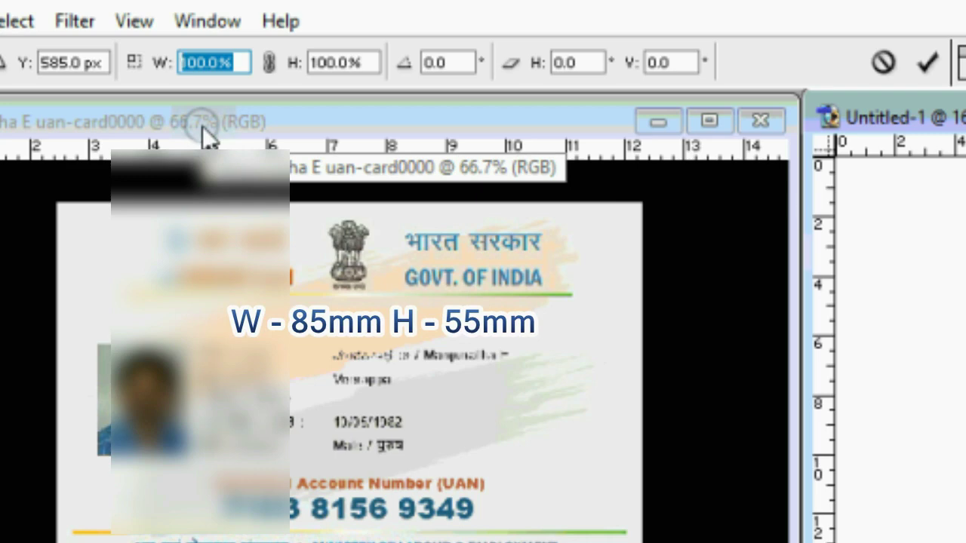
pyautogui.write('85mm')
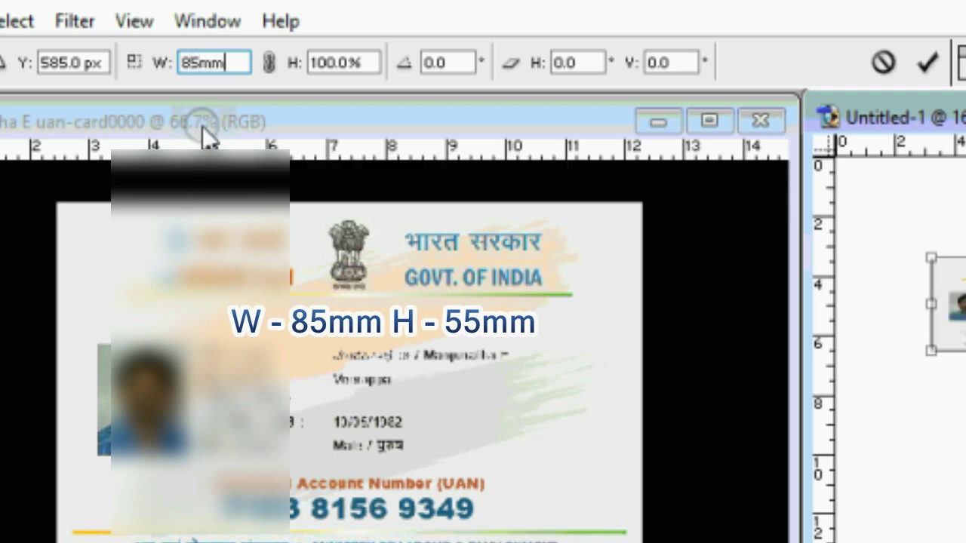
pyautogui.press('BackSpace')
pyautogui.press('BackSpace')
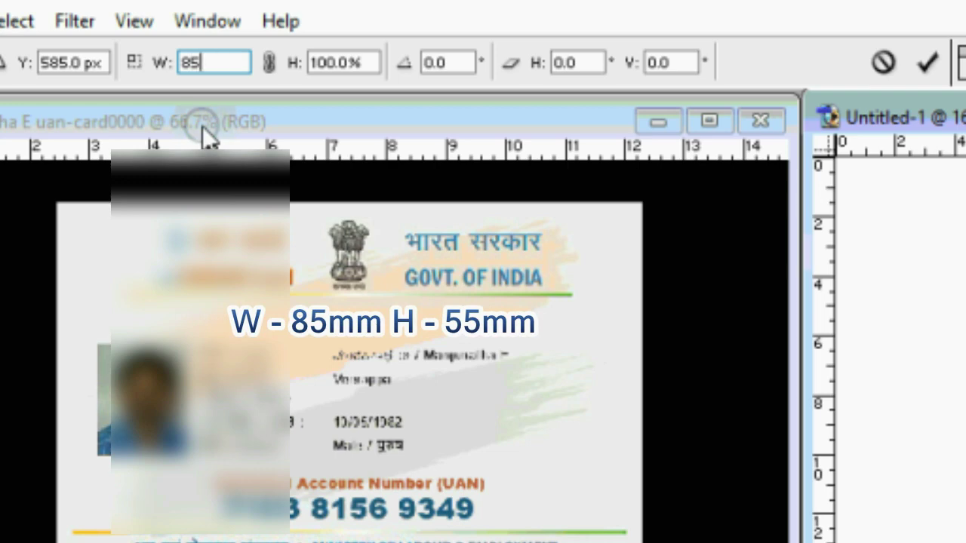
pyautogui.write('mm')
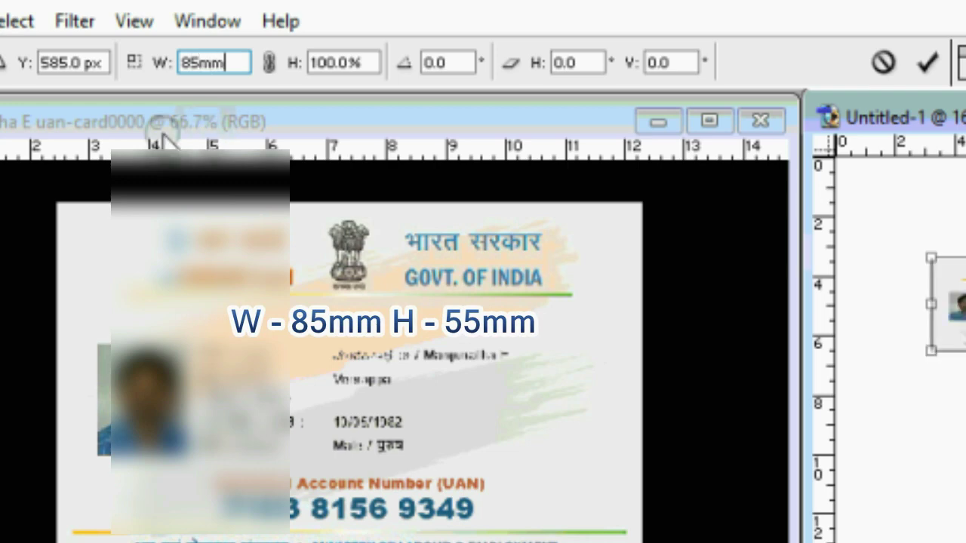
pyautogui.click(372, 61)
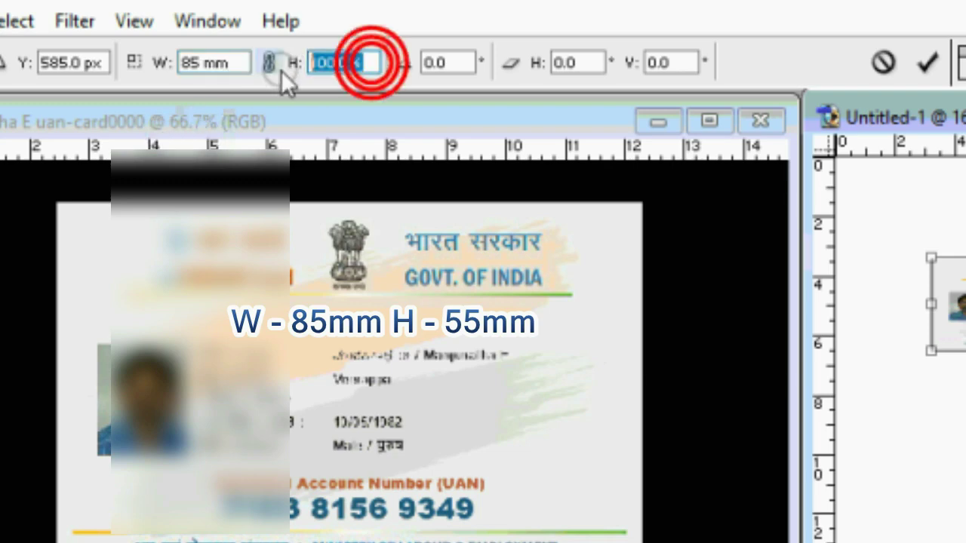
pyautogui.write('55')
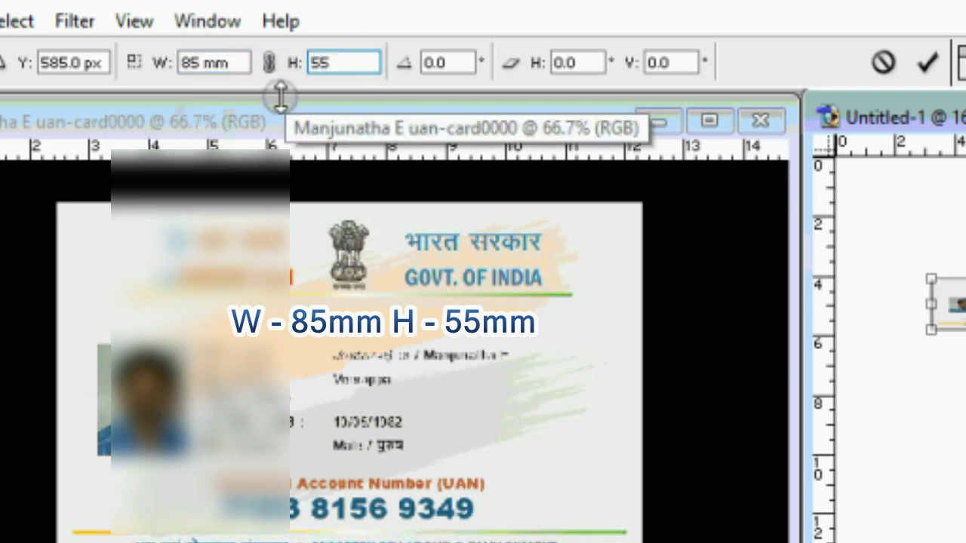
pyautogui.write('mm')
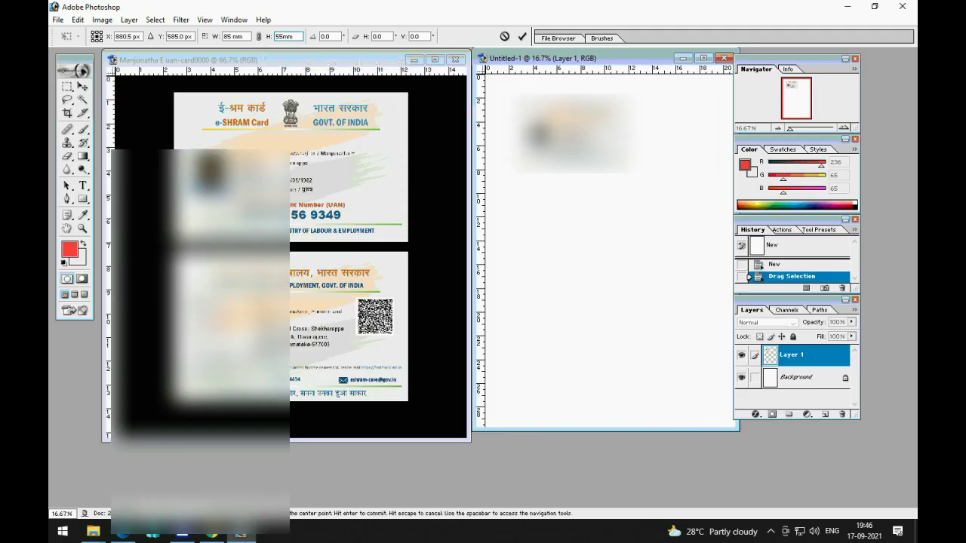
pyautogui.press('Return')
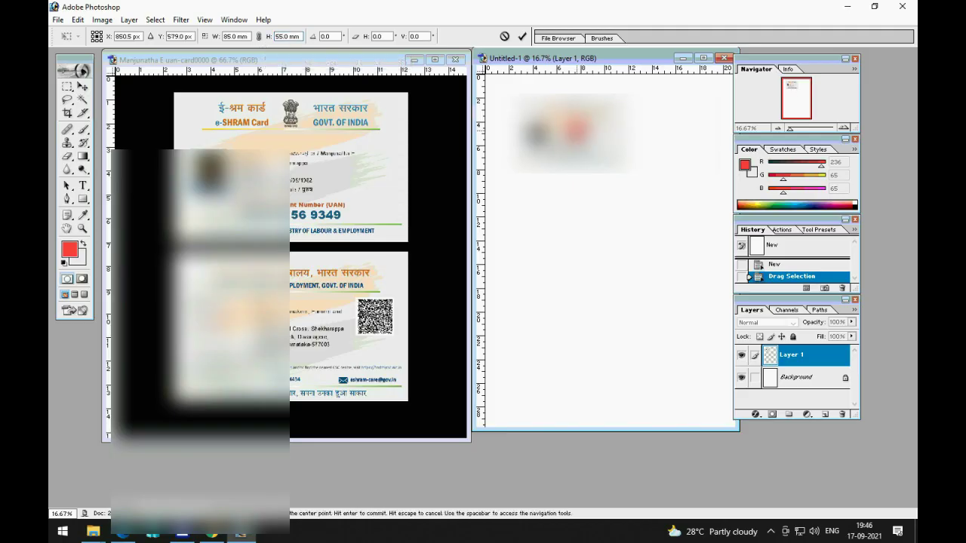
pyautogui.moveTo(578, 136); pyautogui.dragTo(545, 113)
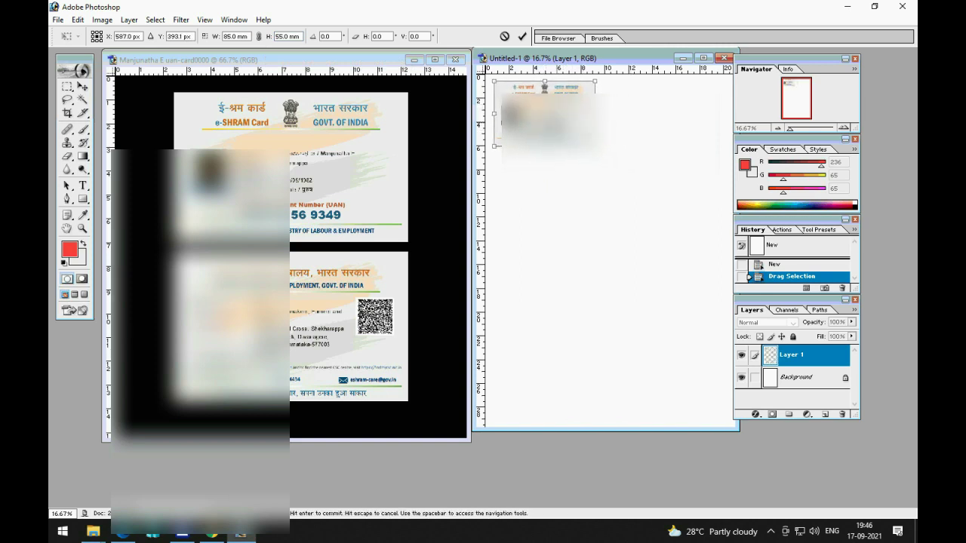
pyautogui.press('Return')
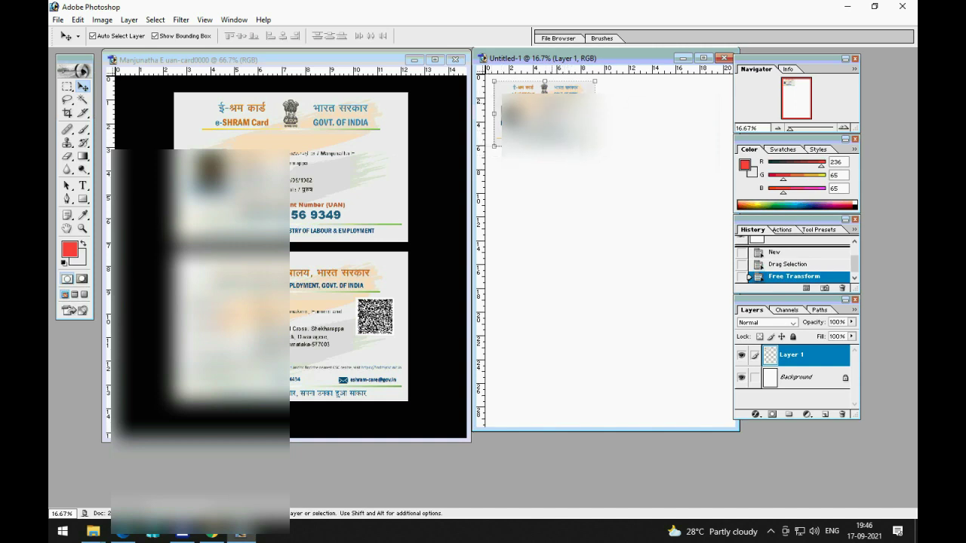
# Open Edit > Stroke and choose red as the stroke colour.
pyautogui.click(78, 19)
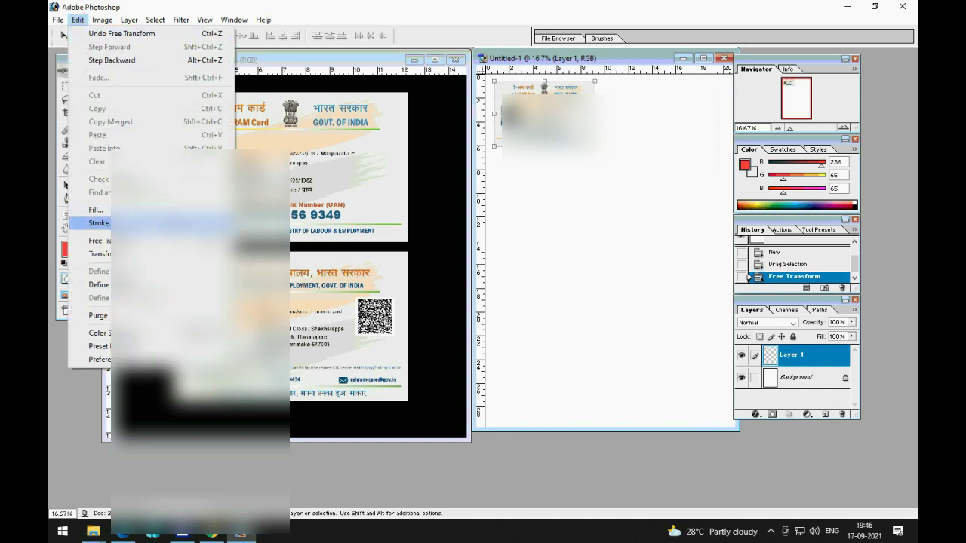
pyautogui.click(99, 223)
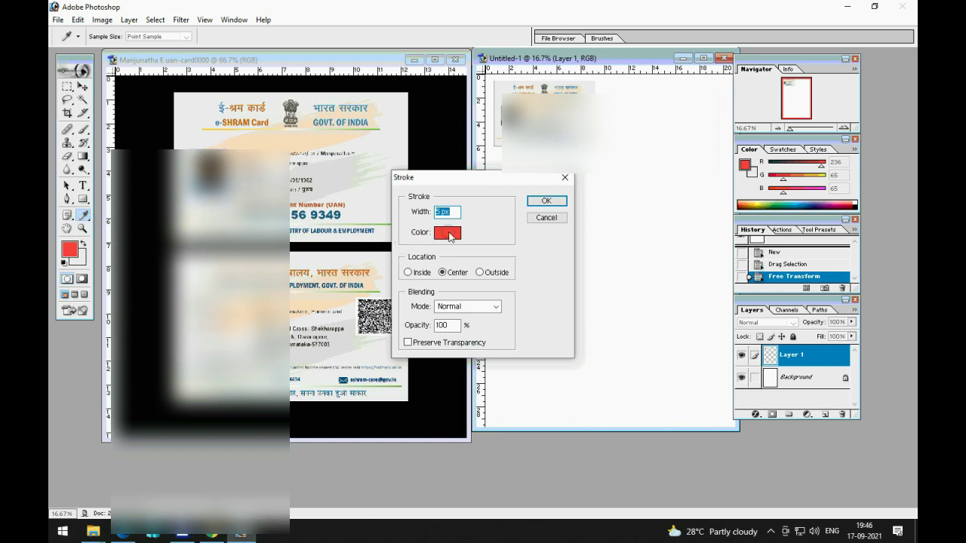
pyautogui.click(449, 232)
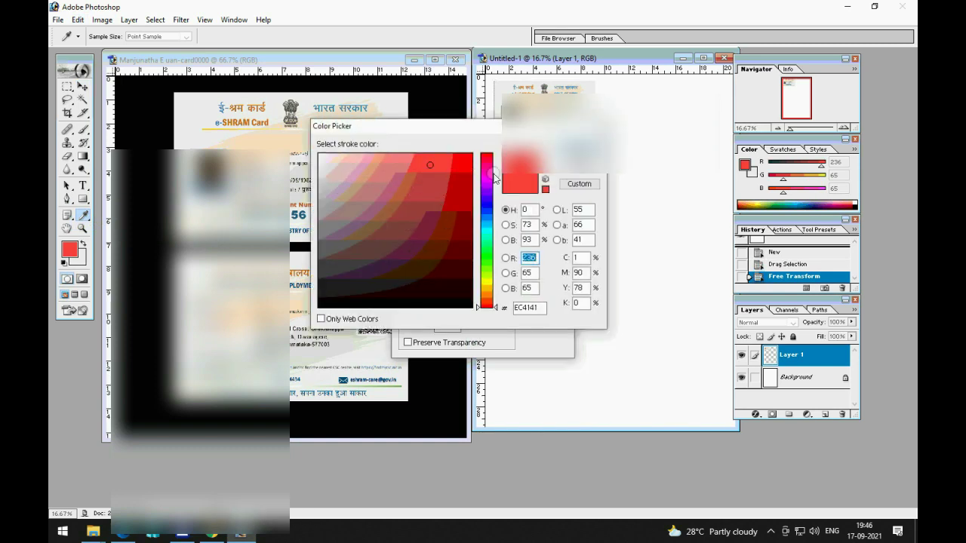
pyautogui.moveTo(486, 158); pyautogui.dragTo(489, 265)
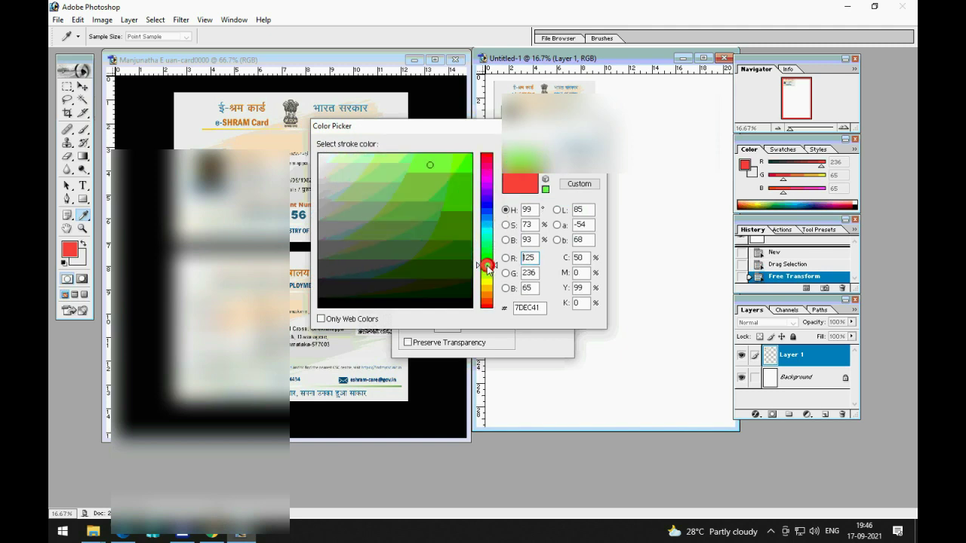
pyautogui.click(376, 272)
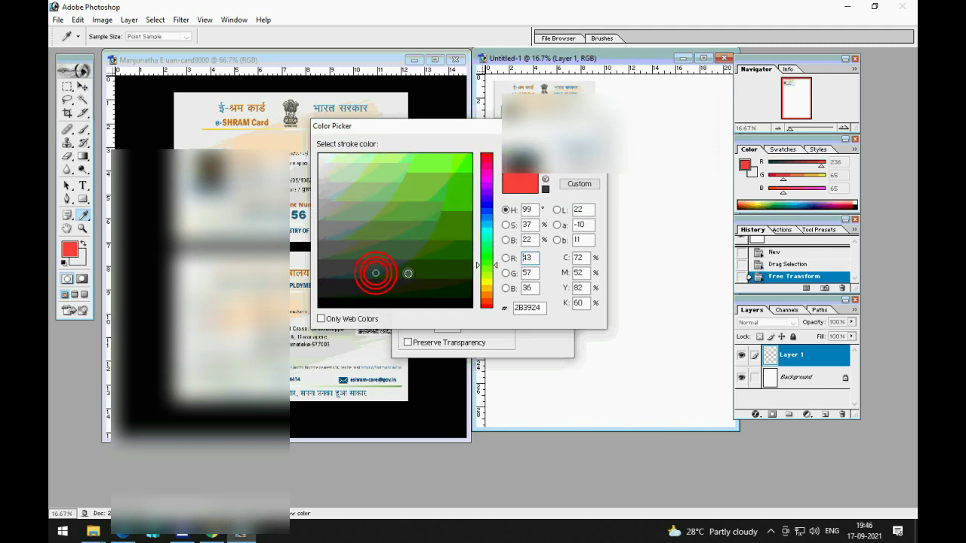
pyautogui.click(337, 281)
pyautogui.click(454, 162)
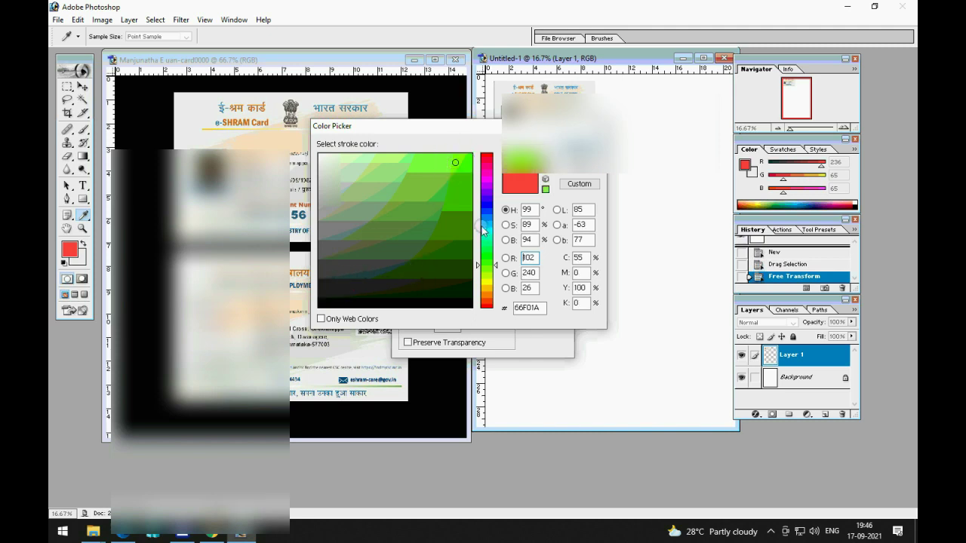
pyautogui.click(488, 160)
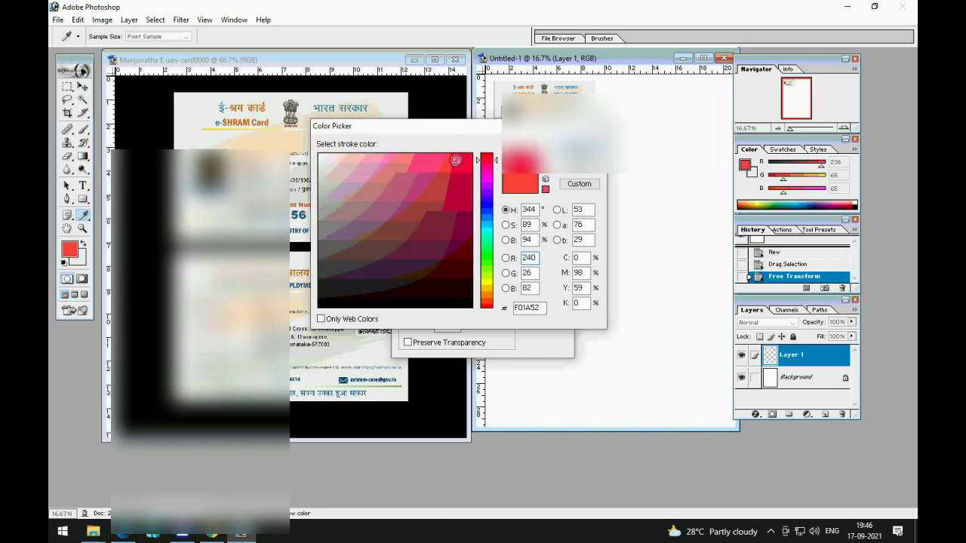
pyautogui.press('Return')
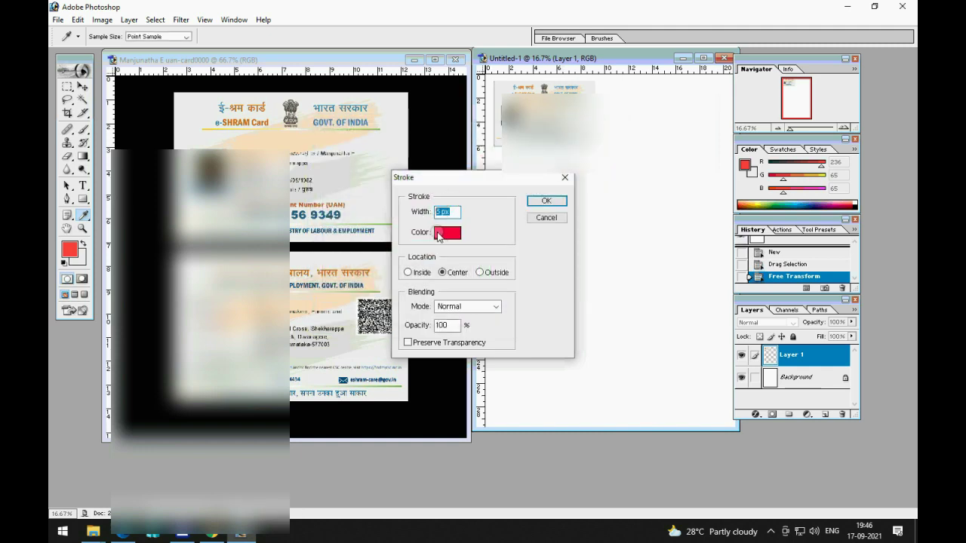
# Set the stroke width to 3 px and apply it around the card front.
pyautogui.write('3')
pyautogui.press('BackSpace')
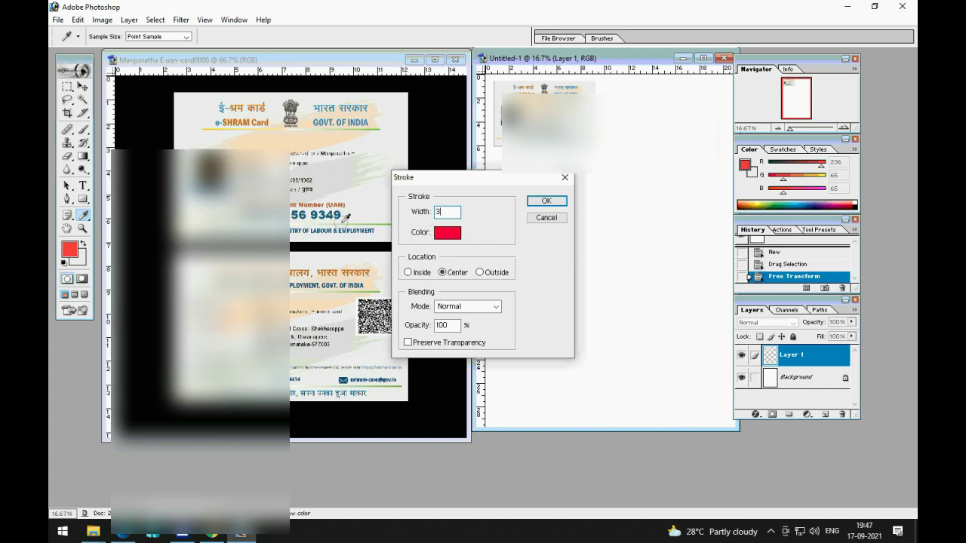
pyautogui.click(541, 202)
pyautogui.press('v')
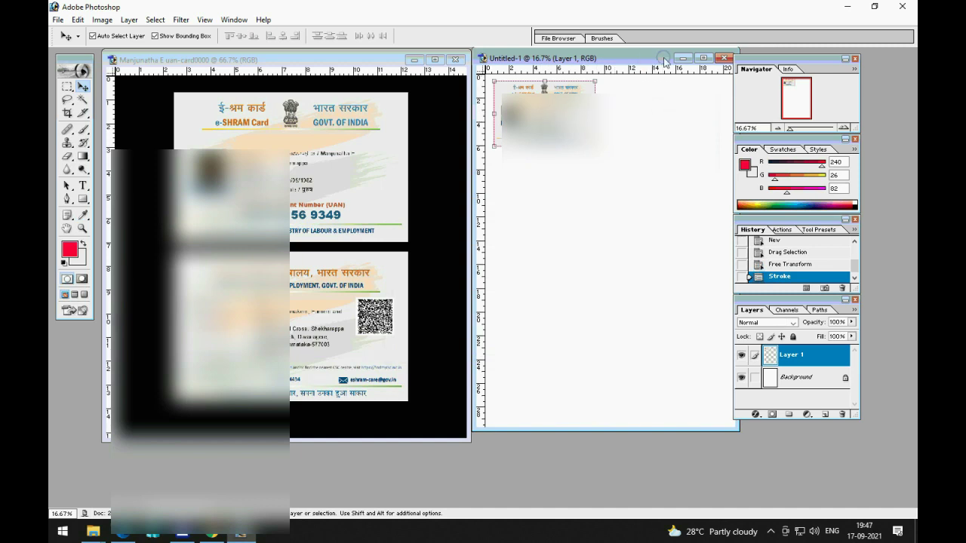
# Set the Rectangular Marquee to Fixed Aspect Ratio with width 3.3 and height 2.1.
pyautogui.moveTo(643, 58); pyautogui.dragTo(643, 79)
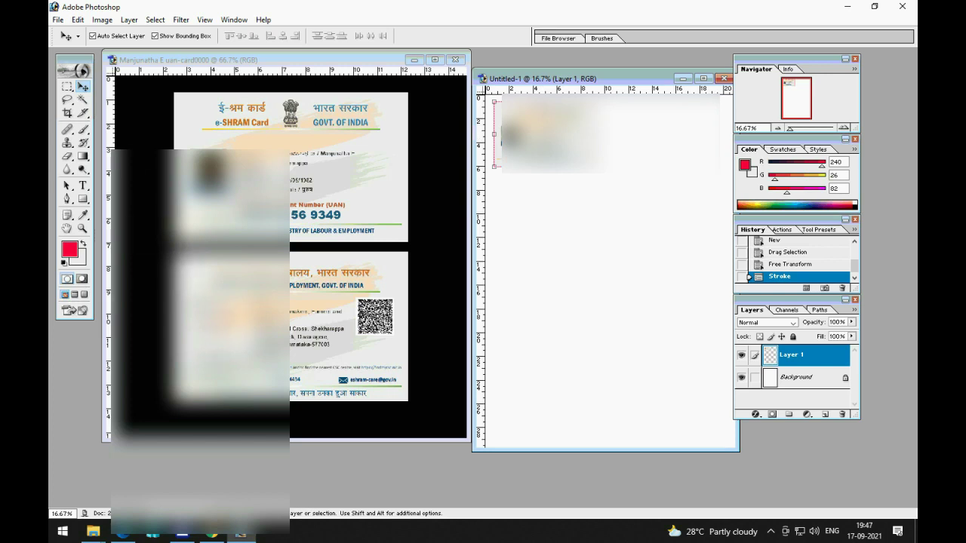
pyautogui.click(67, 87)
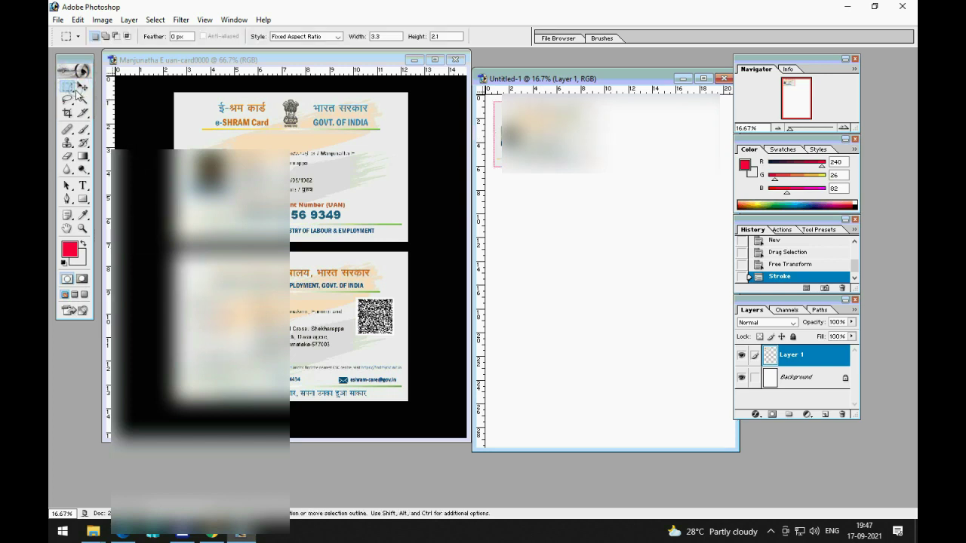
pyautogui.click(335, 35)
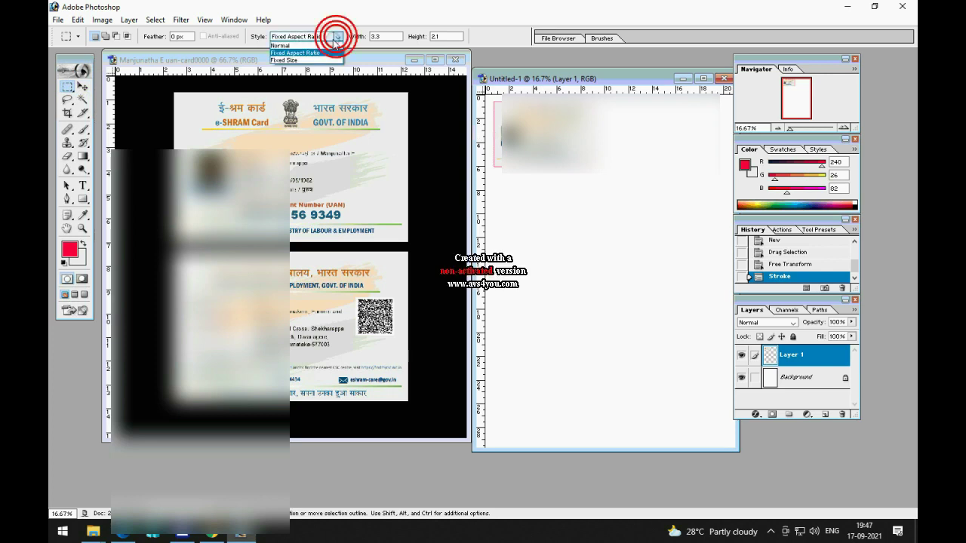
pyautogui.click(310, 51)
pyautogui.click(375, 35)
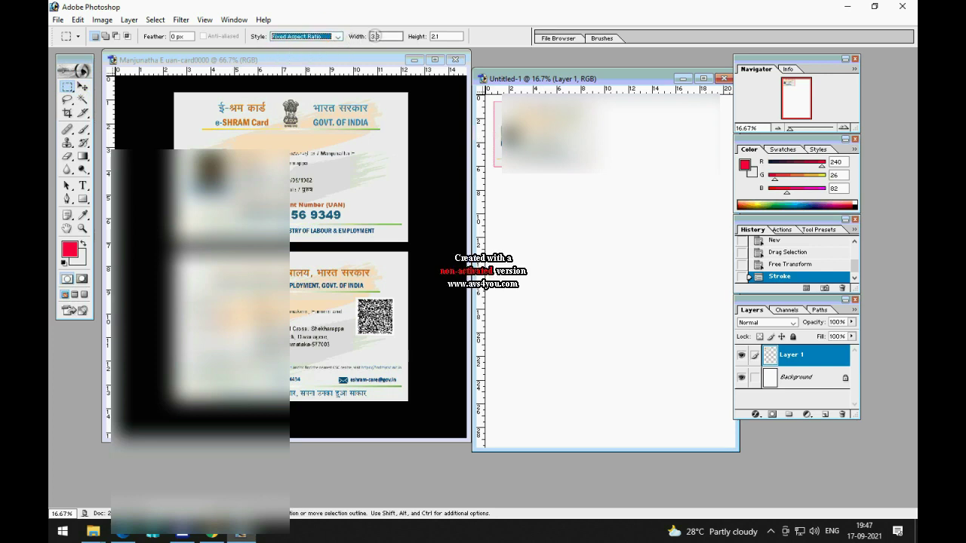
pyautogui.click(427, 36)
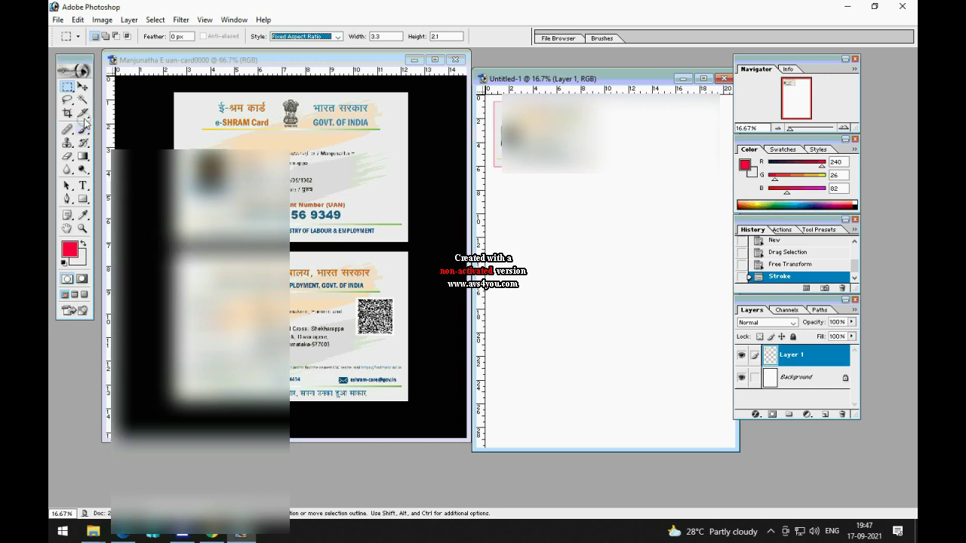
# Draw a fixed-ratio selection around the lower back-side card in the scan.
pyautogui.click(67, 87)
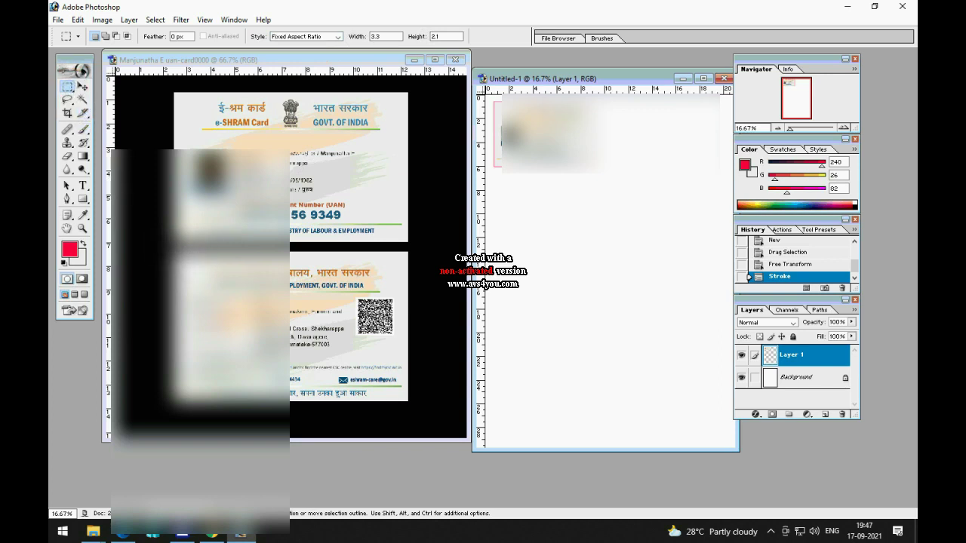
pyautogui.click(68, 87)
pyautogui.moveTo(174, 242); pyautogui.dragTo(408, 93)
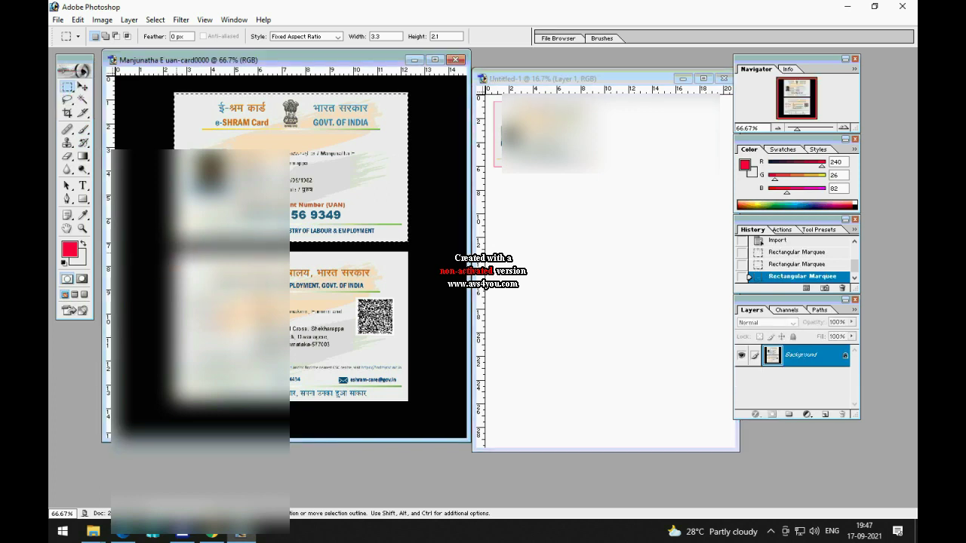
pyautogui.moveTo(330, 337); pyautogui.dragTo(408, 400)
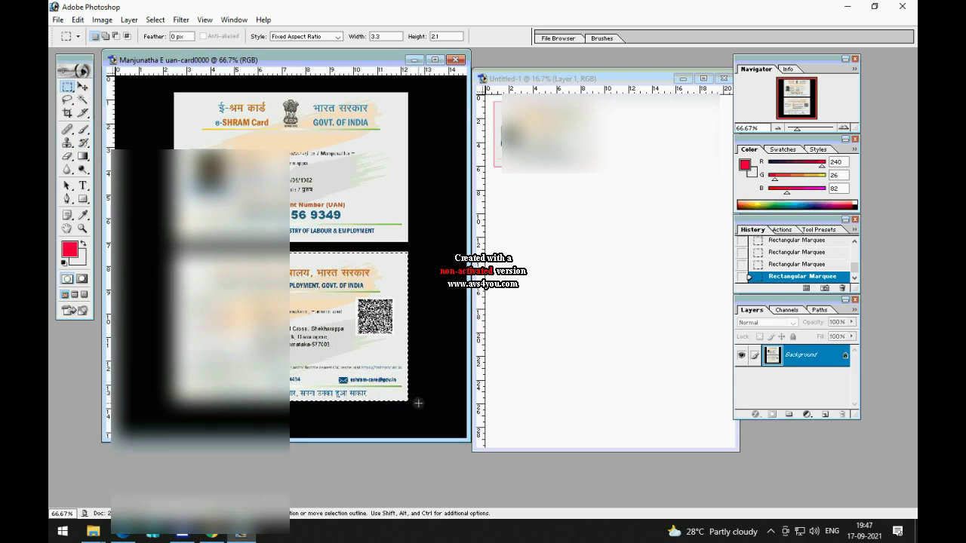
pyautogui.click(82, 86)
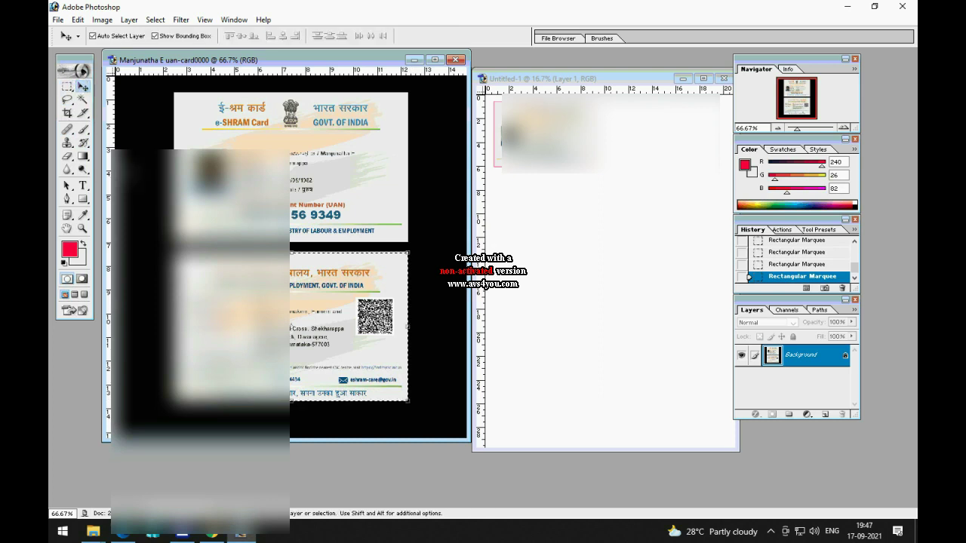
# Drag the back card onto the A4 page as Layer 2 and resize it to 85 × 55 mm.
pyautogui.moveTo(348, 326); pyautogui.dragTo(625, 185)
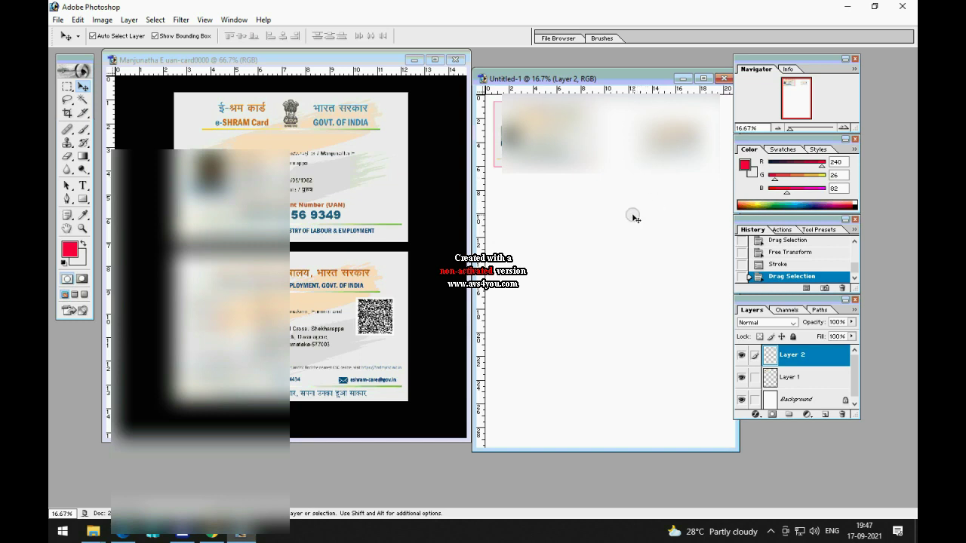
pyautogui.hotkey('ctrl', 't')
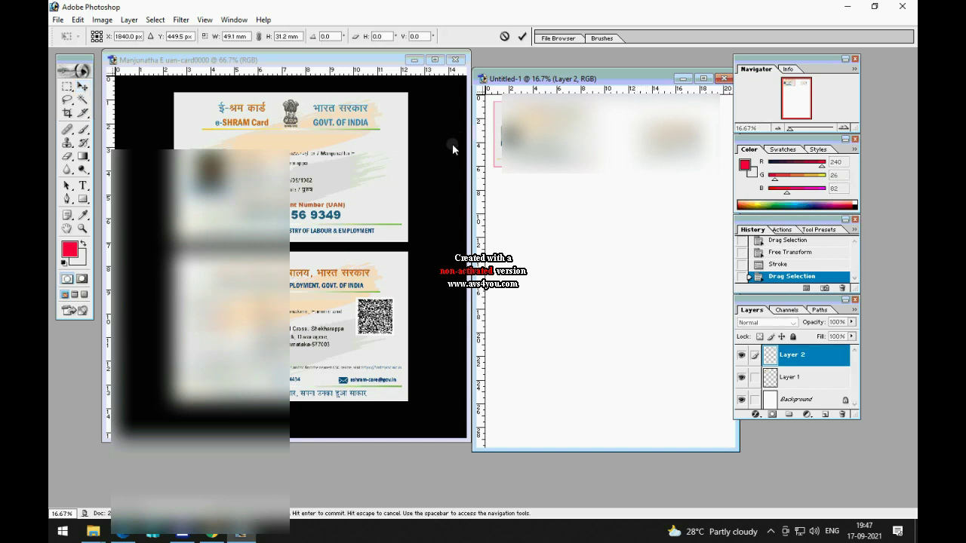
pyautogui.click(246, 37)
pyautogui.click(246, 38)
pyautogui.moveTo(248, 38); pyautogui.dragTo(217, 43)
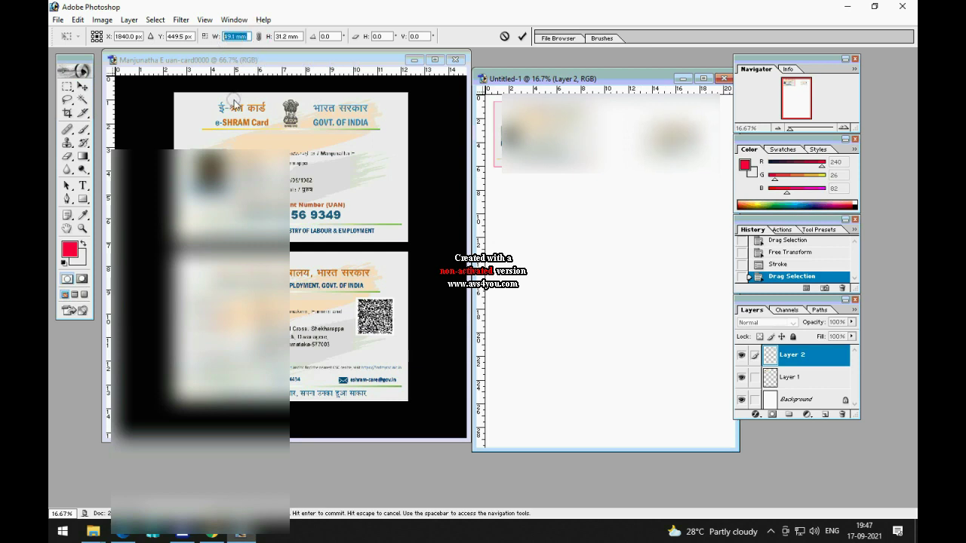
pyautogui.write('85mm')
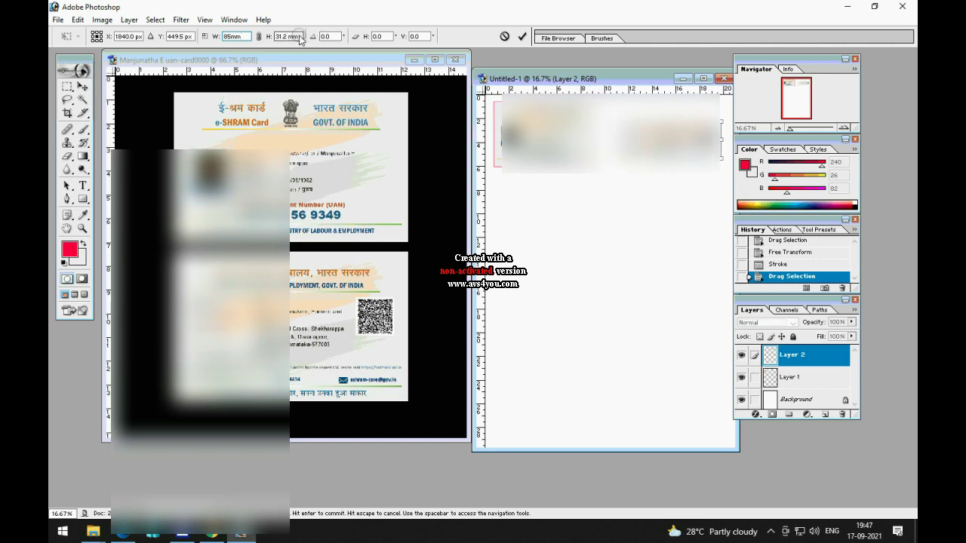
pyautogui.moveTo(300, 37); pyautogui.dragTo(264, 43)
pyautogui.write('5')
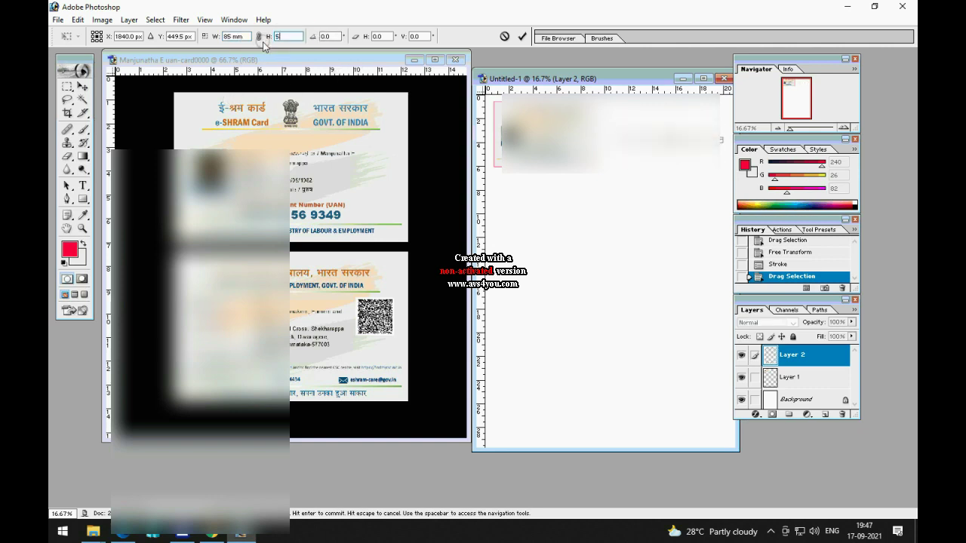
pyautogui.write('5mm')
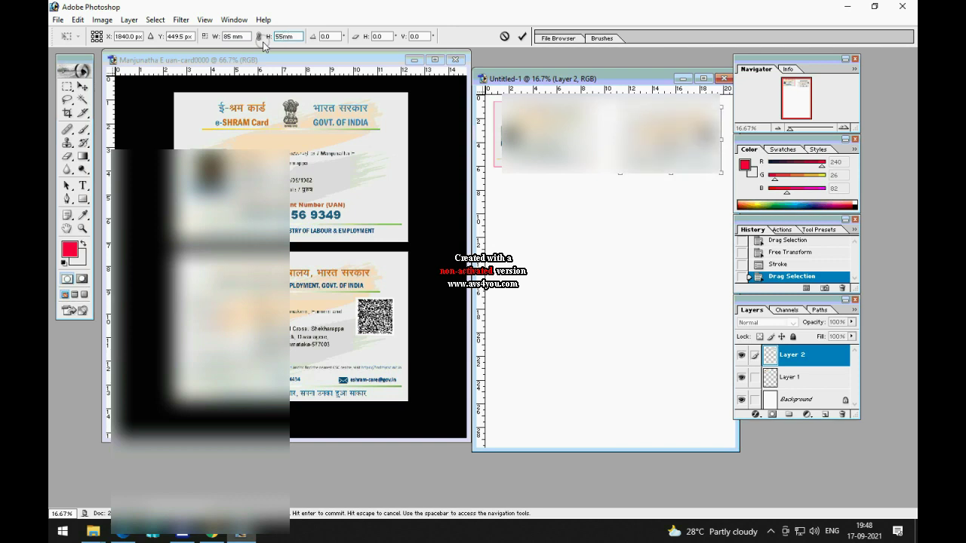
pyautogui.press('Return')
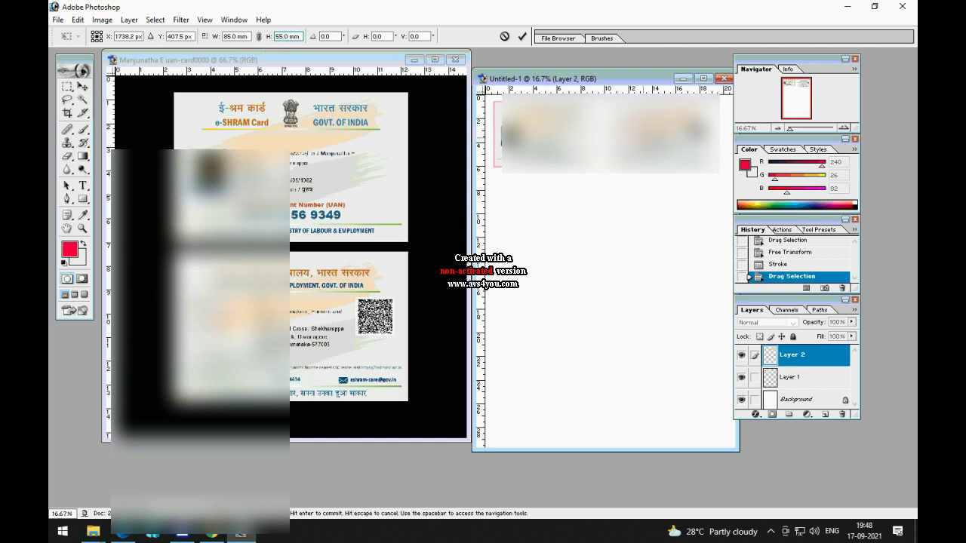
pyautogui.press('Return')
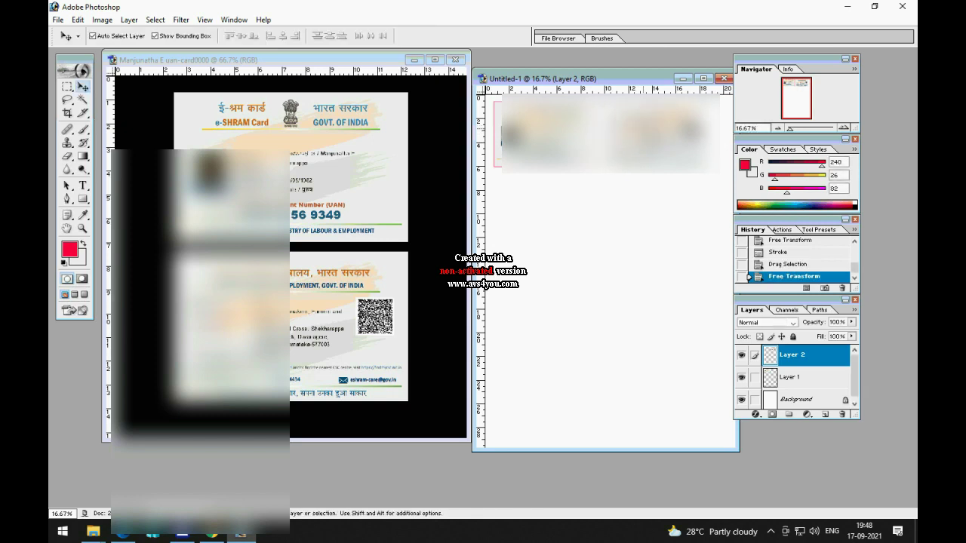
# Give the back card a 3 px red stroke and maximize the Untitled-1 window.
pyautogui.click(78, 19)
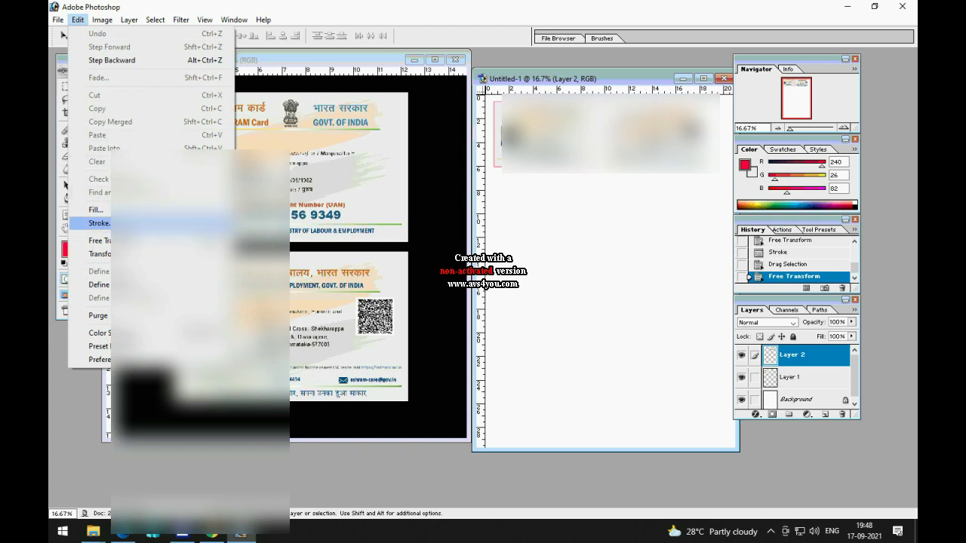
pyautogui.click(98, 222)
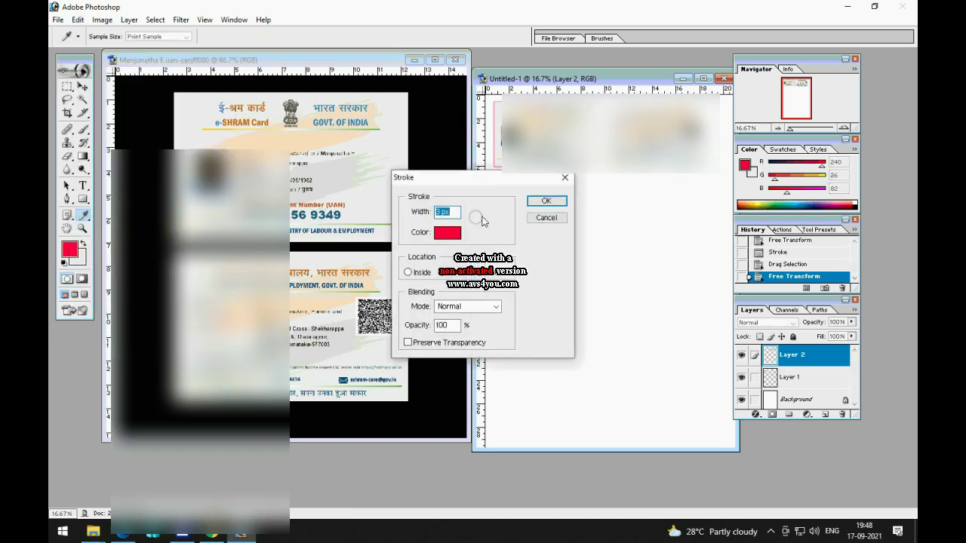
pyautogui.click(548, 201)
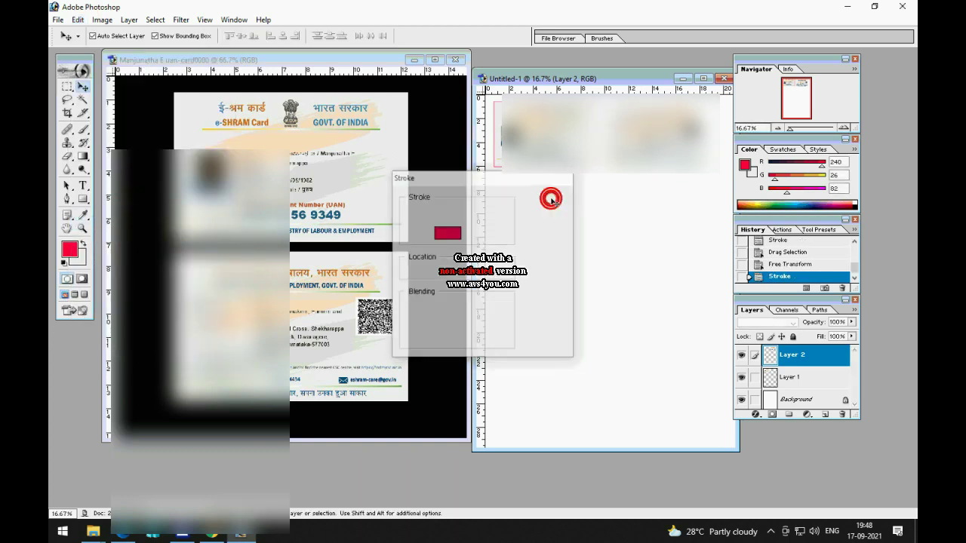
pyautogui.click(701, 80)
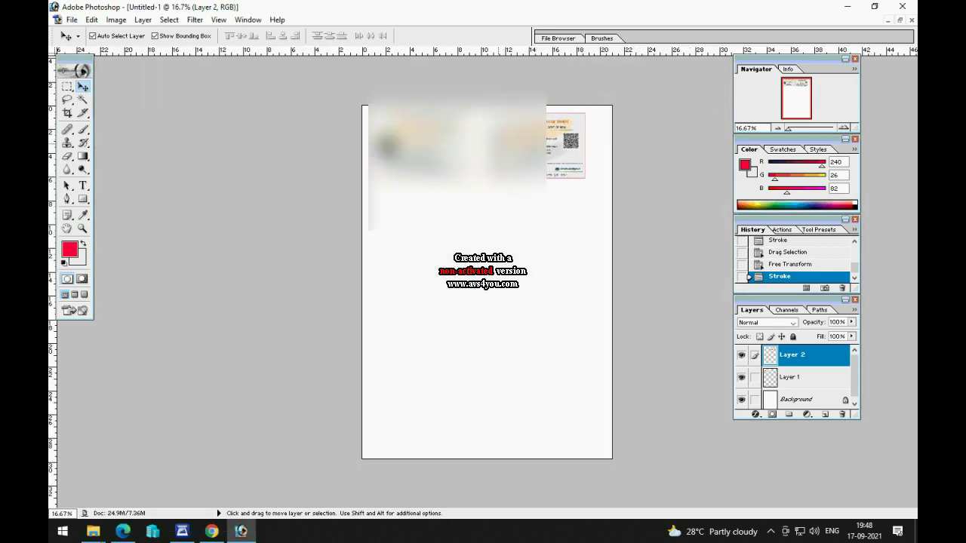
# Add horizontal guides at the cards' top and bottom edges and nudge both cards right.
pyautogui.moveTo(566, 143); pyautogui.dragTo(577, 145)
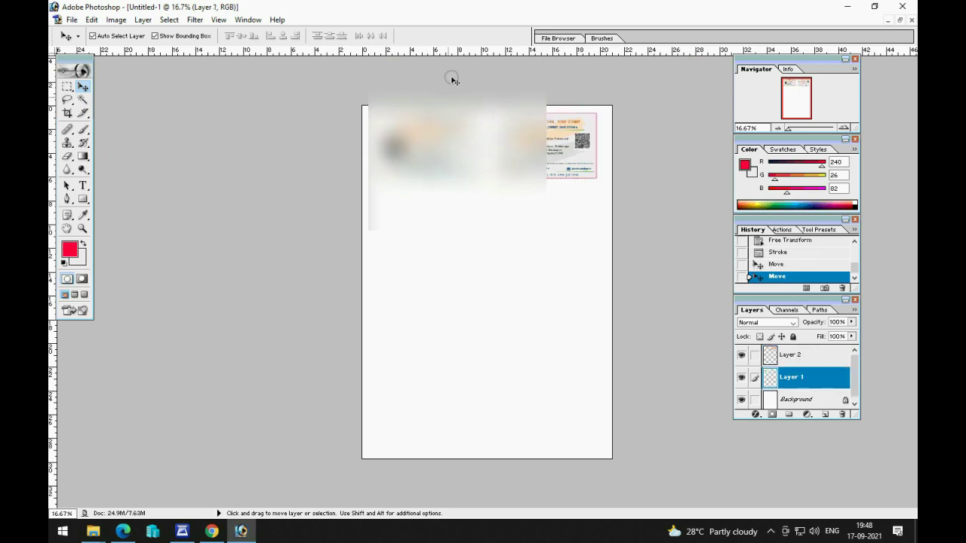
pyautogui.moveTo(450, 50); pyautogui.dragTo(472, 179)
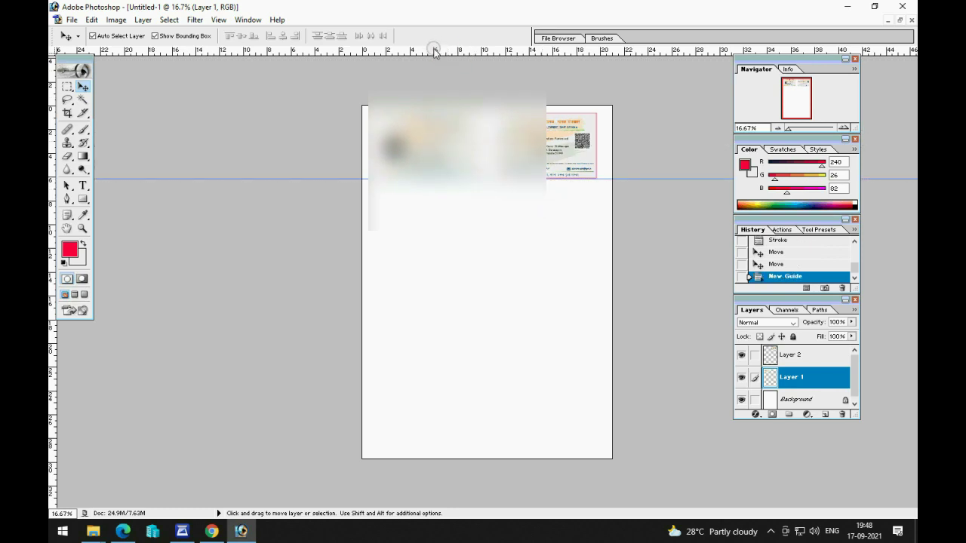
pyautogui.moveTo(435, 50); pyautogui.dragTo(435, 113)
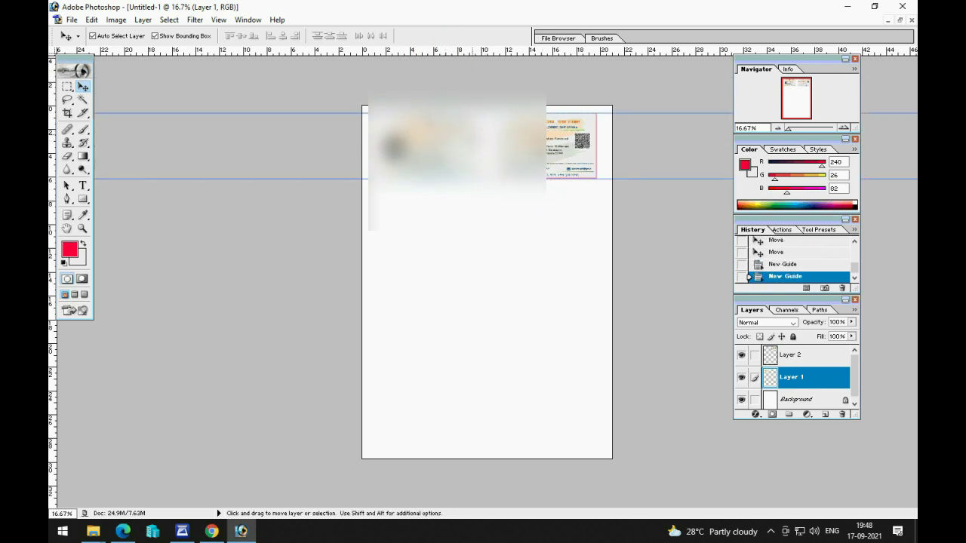
pyautogui.hotkey('ctrl', '-')
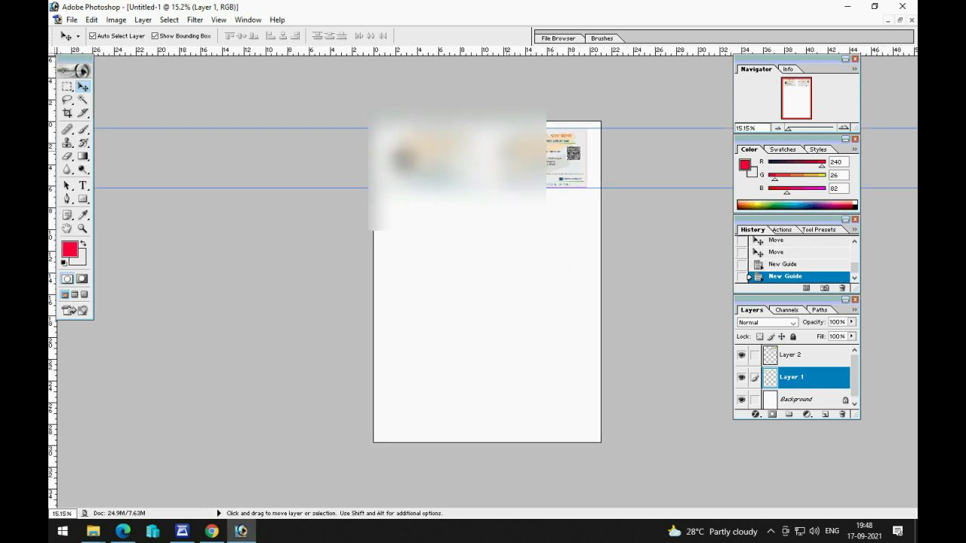
pyautogui.hotkey('ctrl', '+')
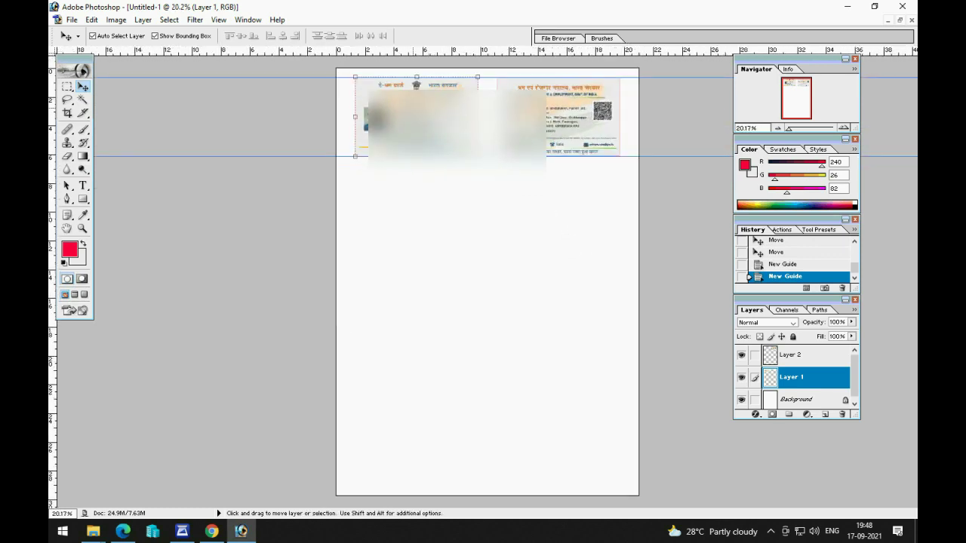
pyautogui.hotkey('shift', 'Right')
pyautogui.hotkey('shift', 'Right')
pyautogui.moveTo(558, 117); pyautogui.dragTo(562, 117)
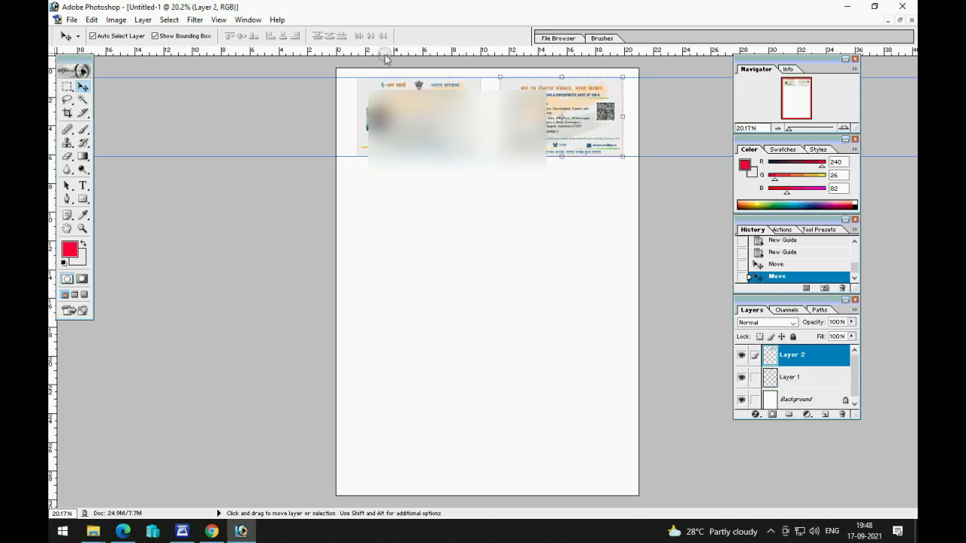
# Add two lower guides and move the front and back cards down between them.
pyautogui.moveTo(385, 62); pyautogui.dragTo(419, 163)
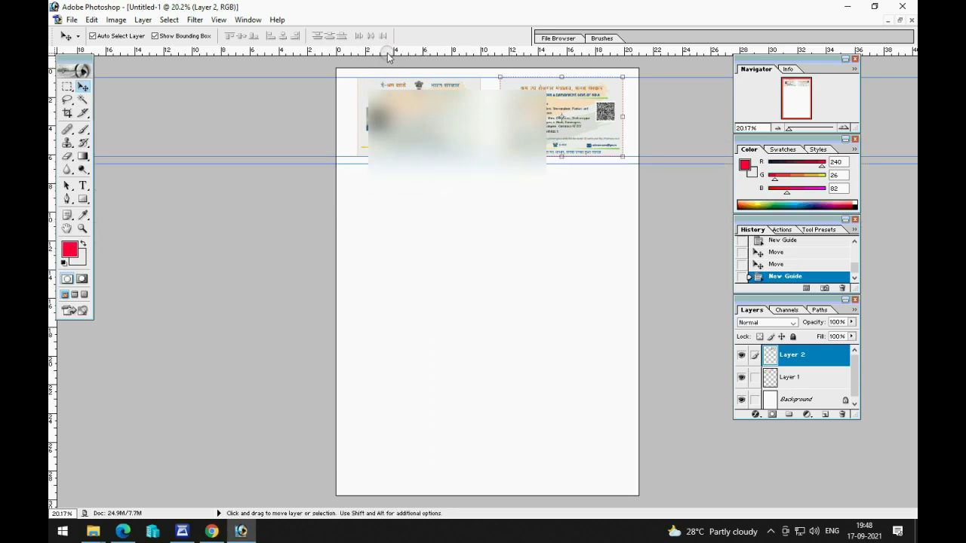
pyautogui.moveTo(389, 54); pyautogui.dragTo(392, 241)
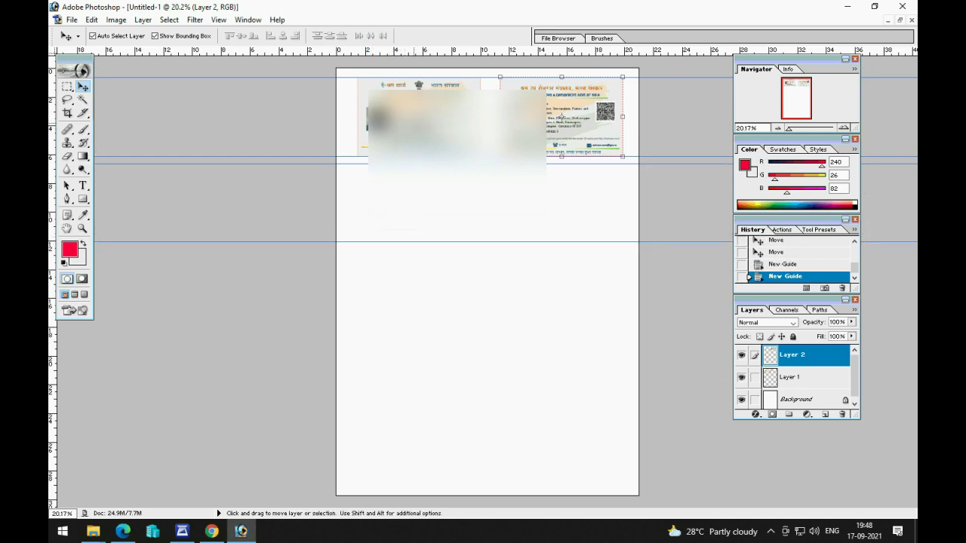
pyautogui.moveTo(408, 121); pyautogui.dragTo(412, 204)
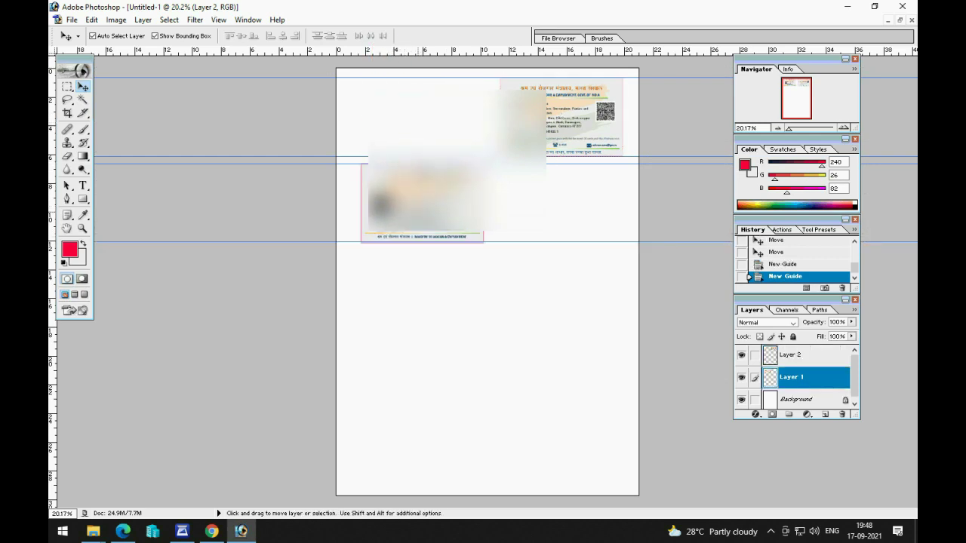
pyautogui.moveTo(480, 234); pyautogui.dragTo(478, 233)
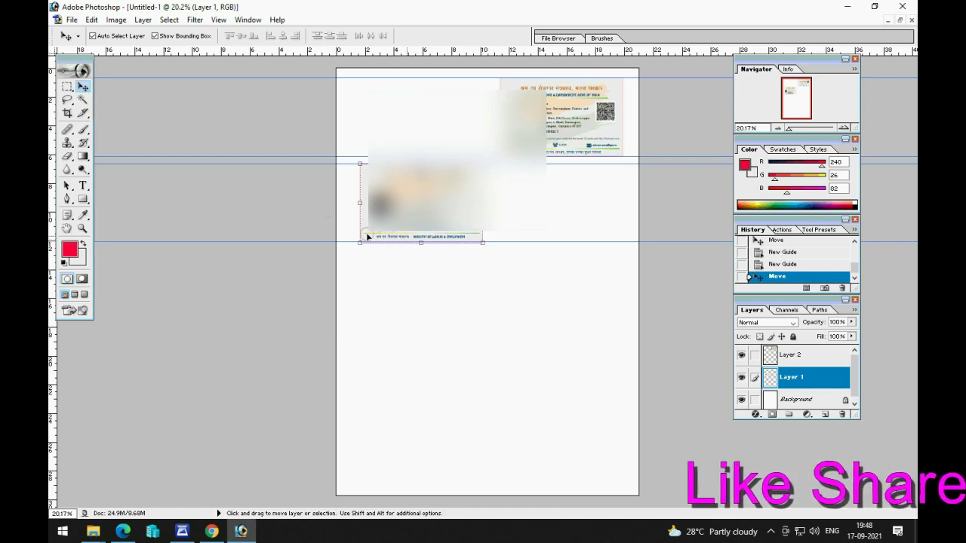
pyautogui.moveTo(296, 240); pyautogui.dragTo(297, 243)
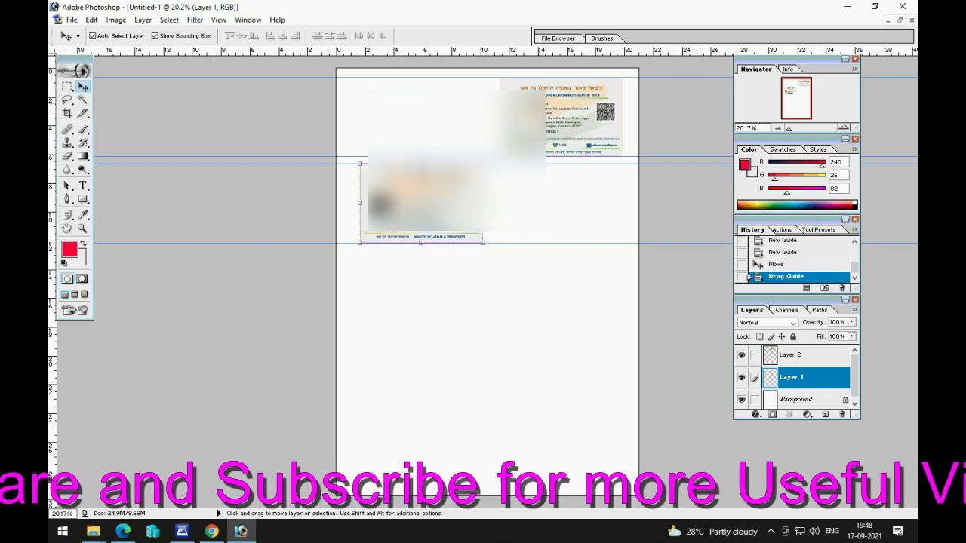
pyautogui.moveTo(573, 121); pyautogui.dragTo(575, 205)
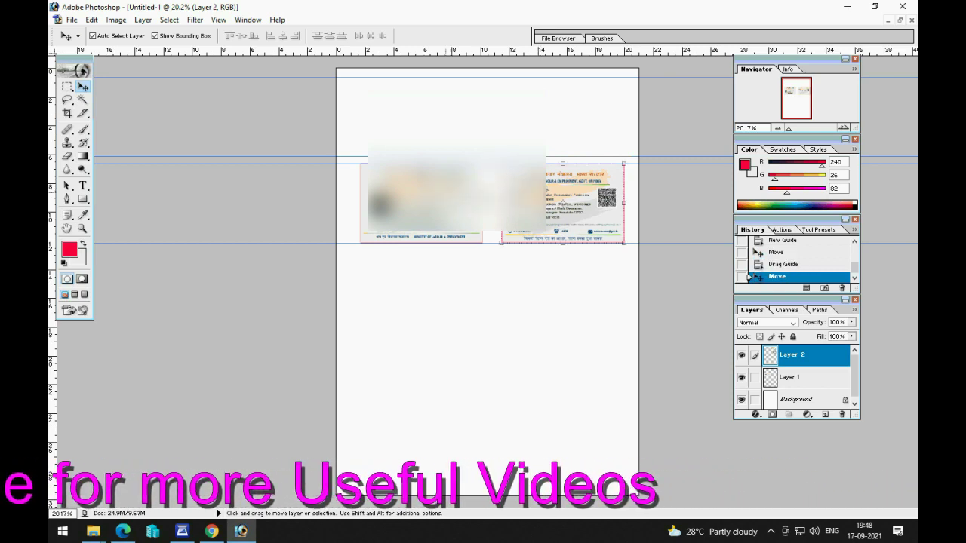